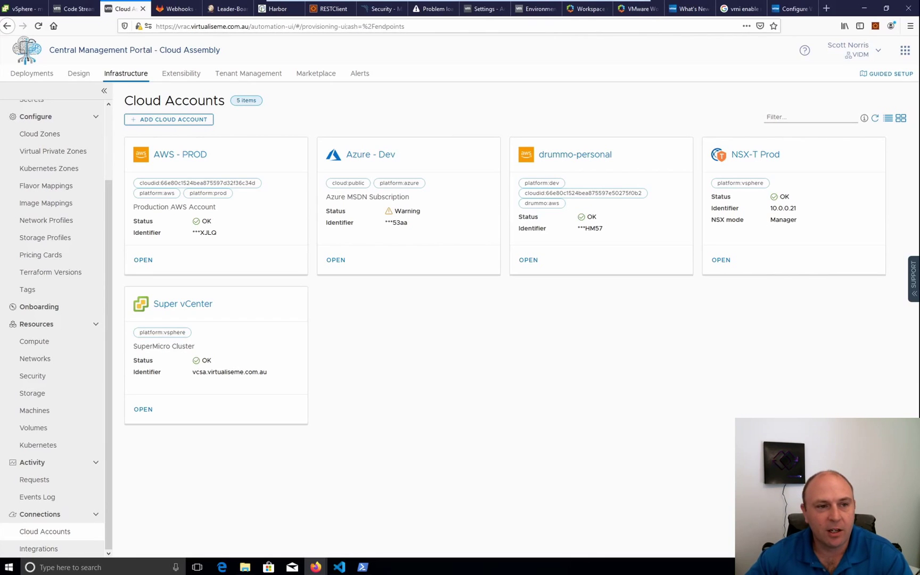
Look over the deployments list and the uko2 actions menu without choosing an action
left_click(33, 74)
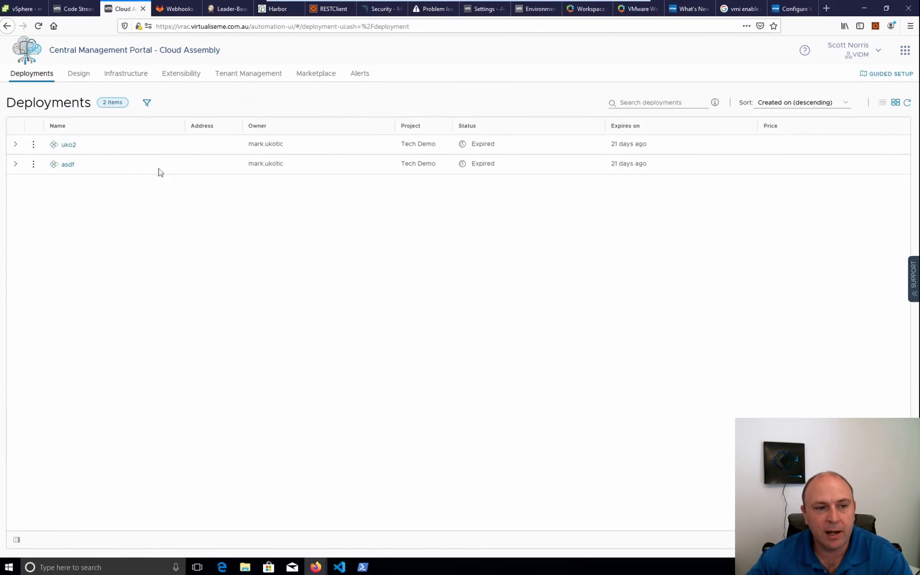
left_click(33, 144)
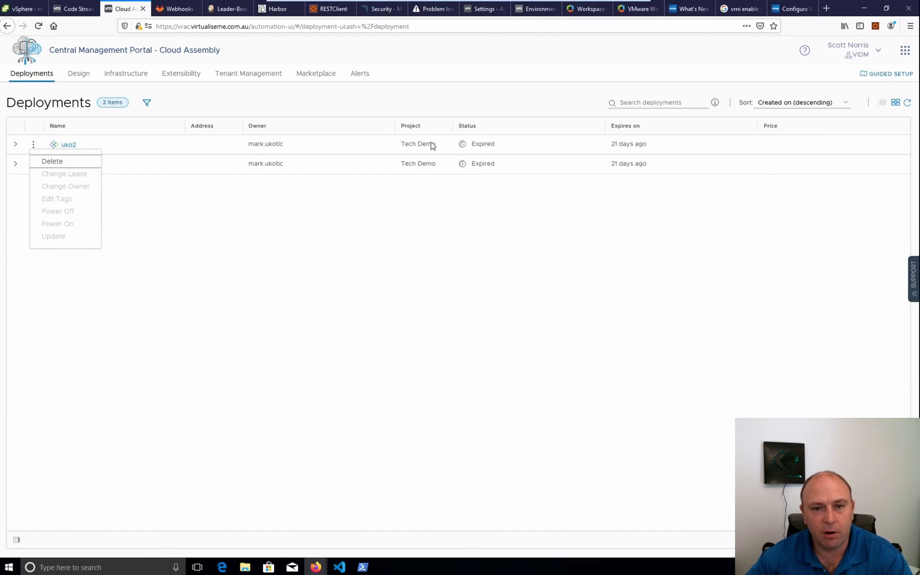
left_click(418, 224)
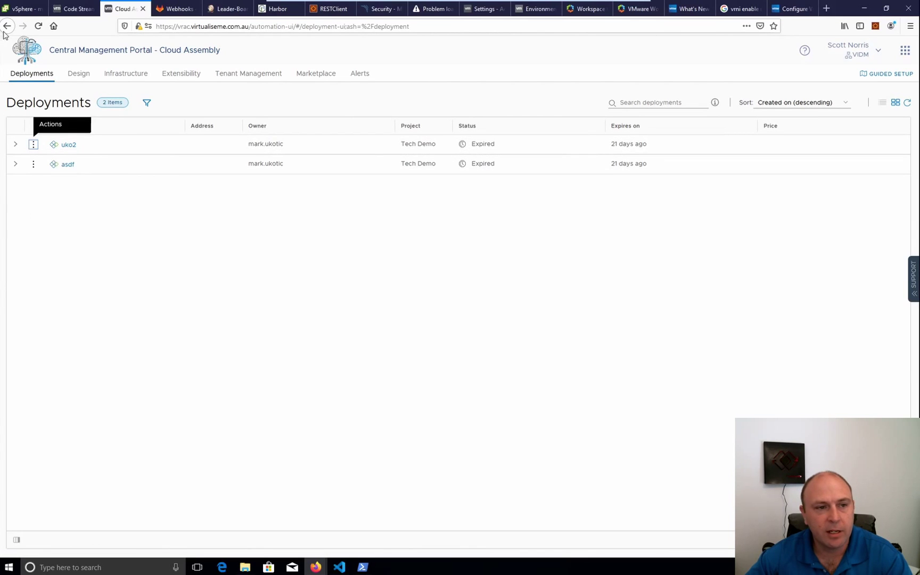
Deploy the hello world cloud template as 'Demo' with count 1 on aws
left_click(80, 75)
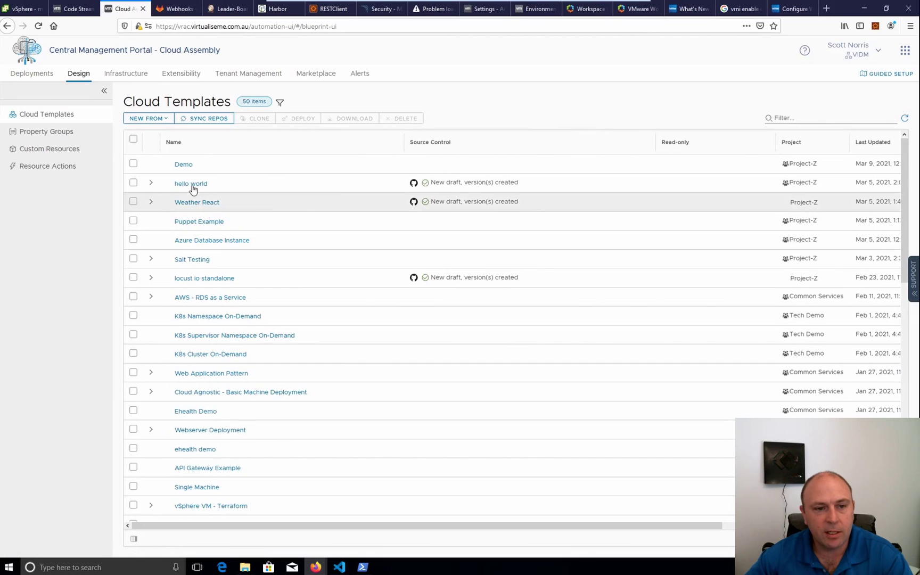
left_click(133, 182)
left_click(301, 122)
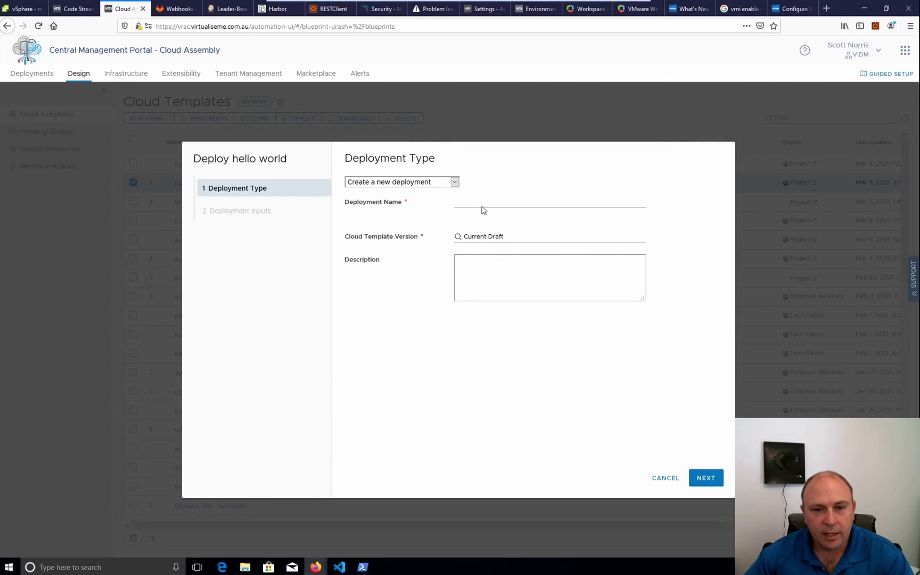
left_click(483, 207)
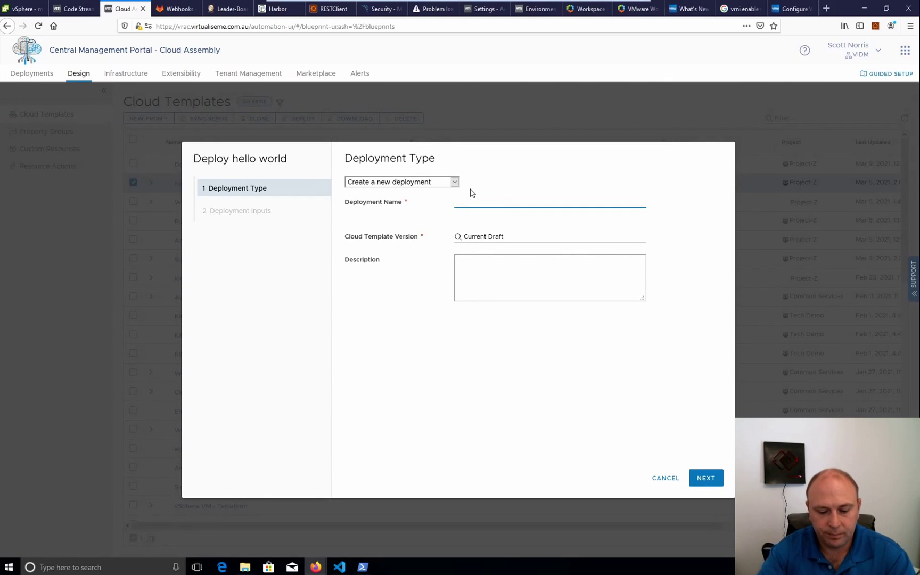
type("Demo")
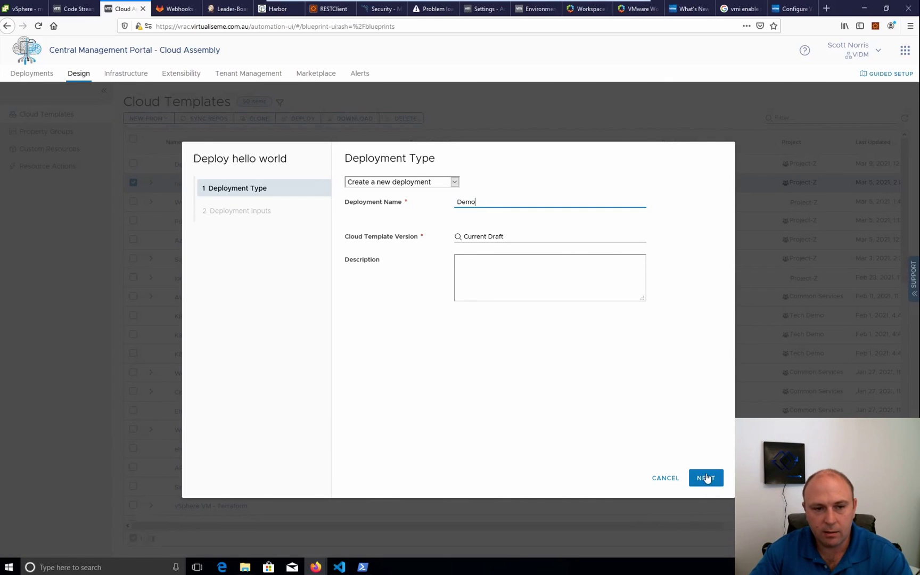
left_click(705, 477)
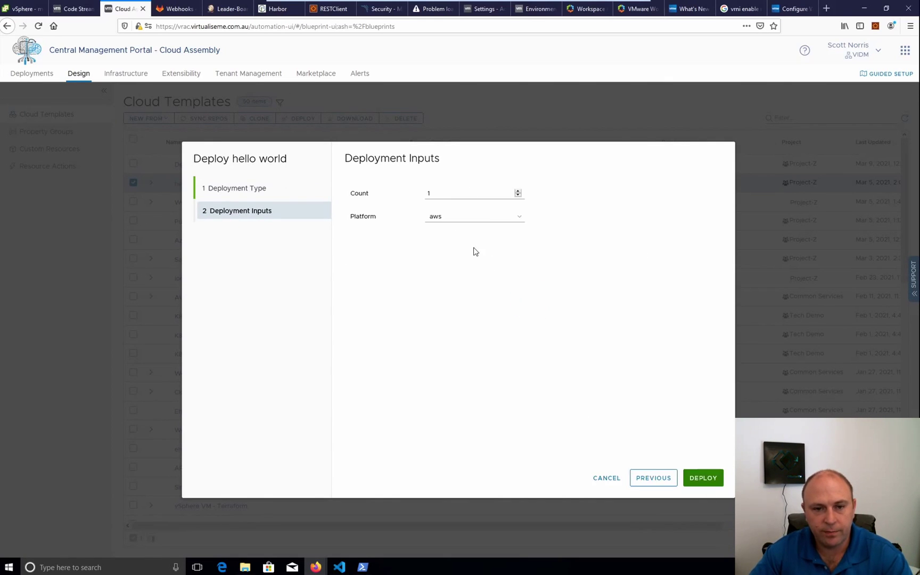
left_click(703, 478)
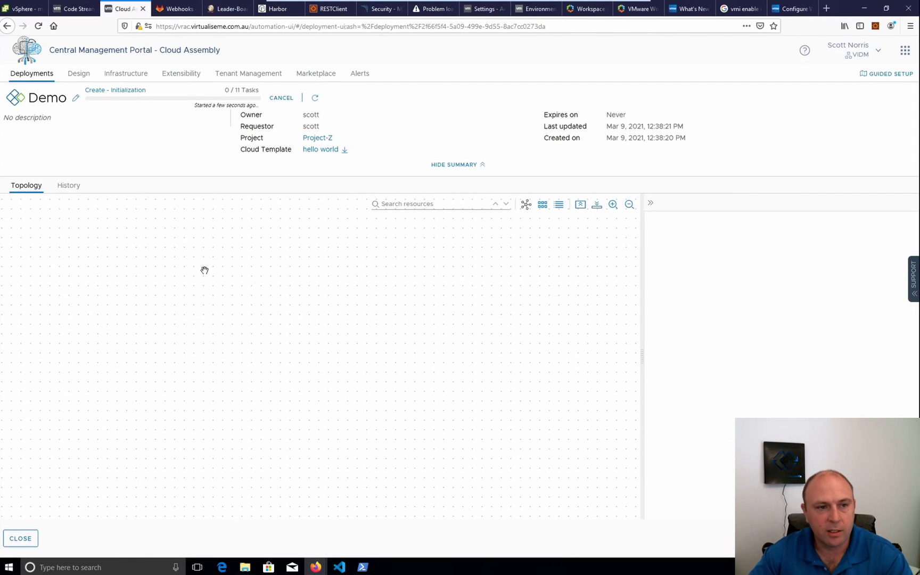
Return to the Deployments list and expand, then collapse, Demo's resource rows
left_click(21, 540)
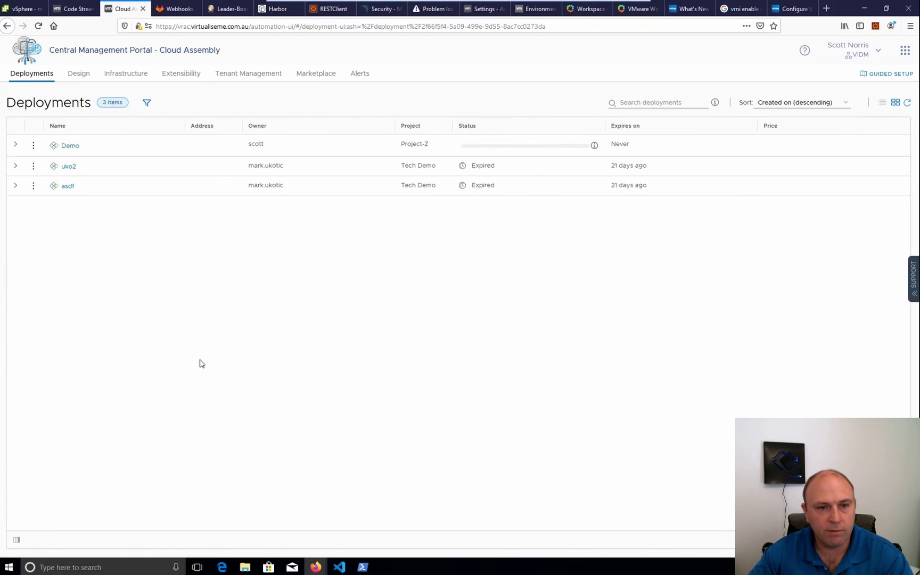
left_click(33, 147)
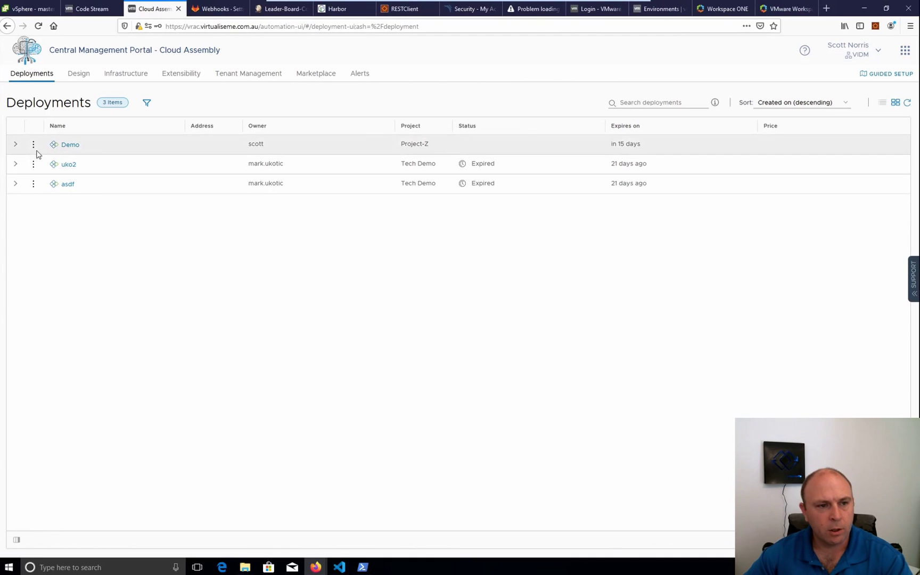
left_click(33, 145)
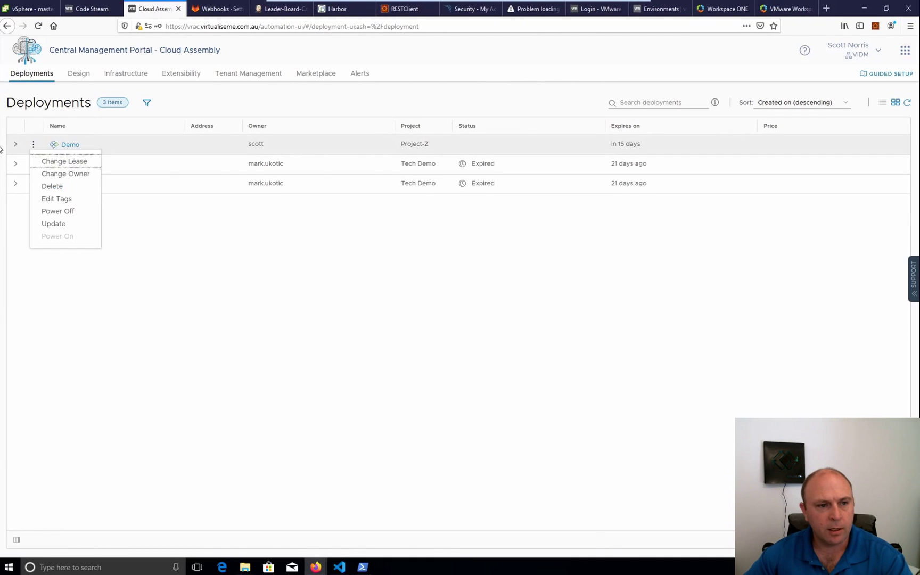
left_click(15, 143)
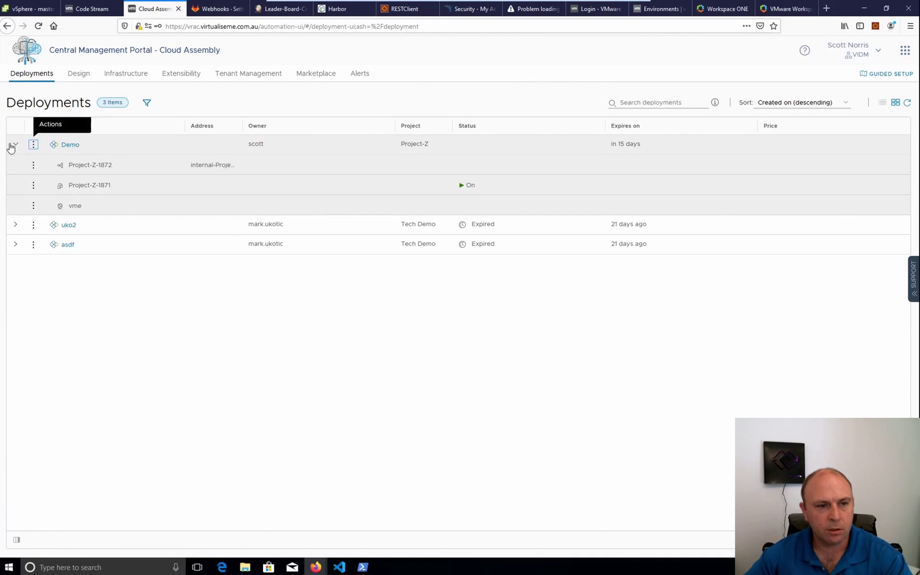
left_click(15, 143)
Change the Demo deployment's owner to the finance user and submit
left_click(33, 145)
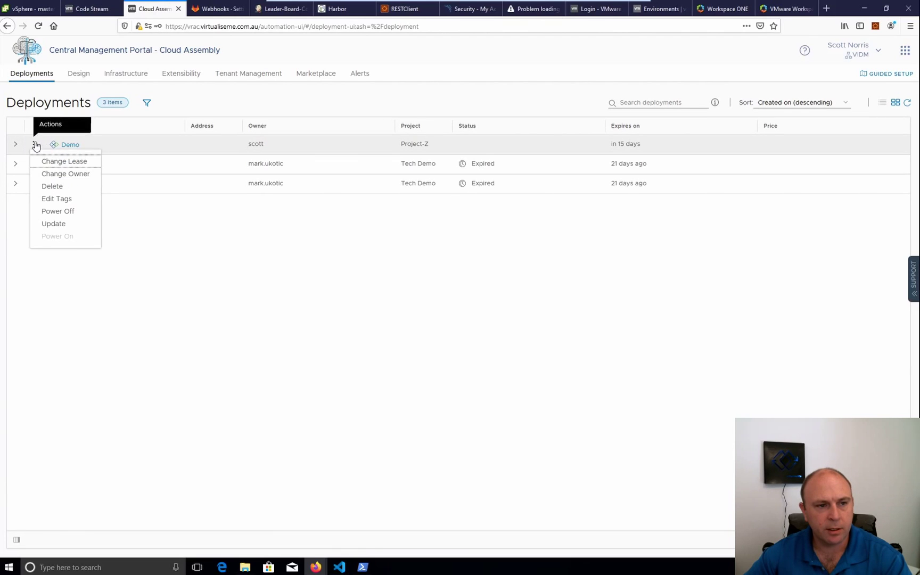
left_click(77, 175)
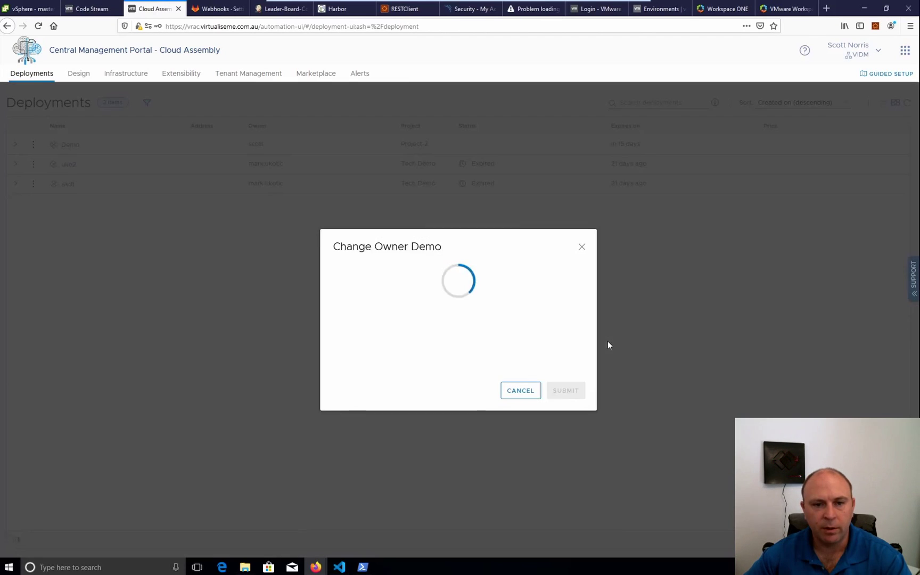
left_click(463, 299)
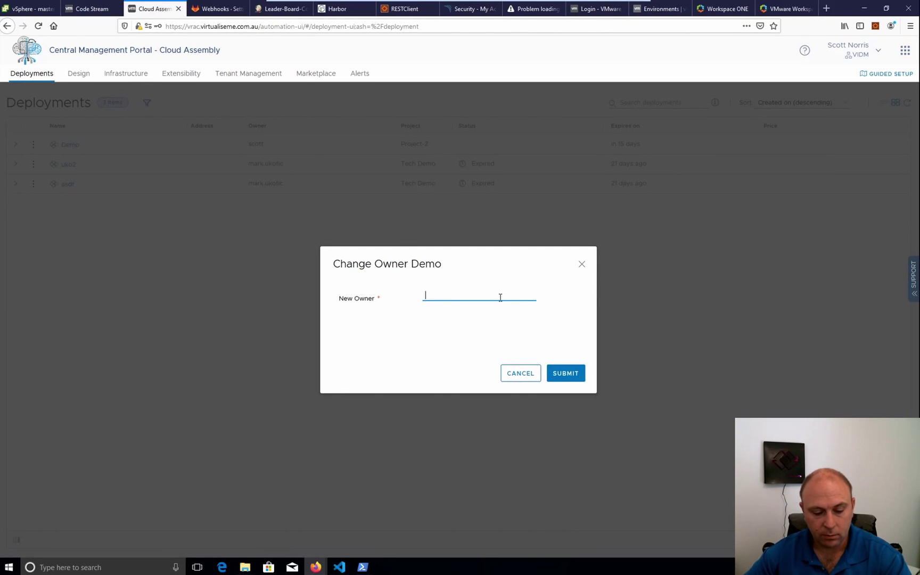
type("c")
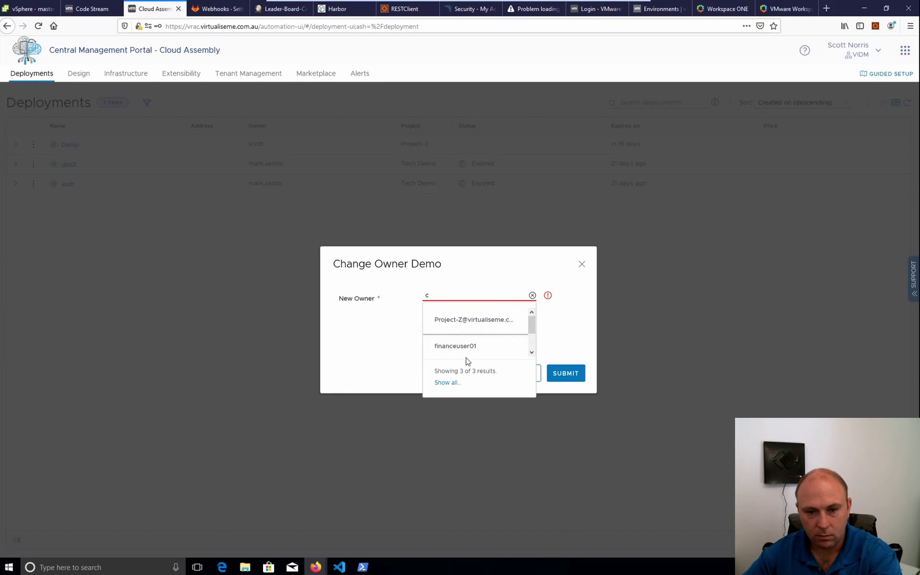
scroll(468, 358, "down", 1)
left_click(454, 316)
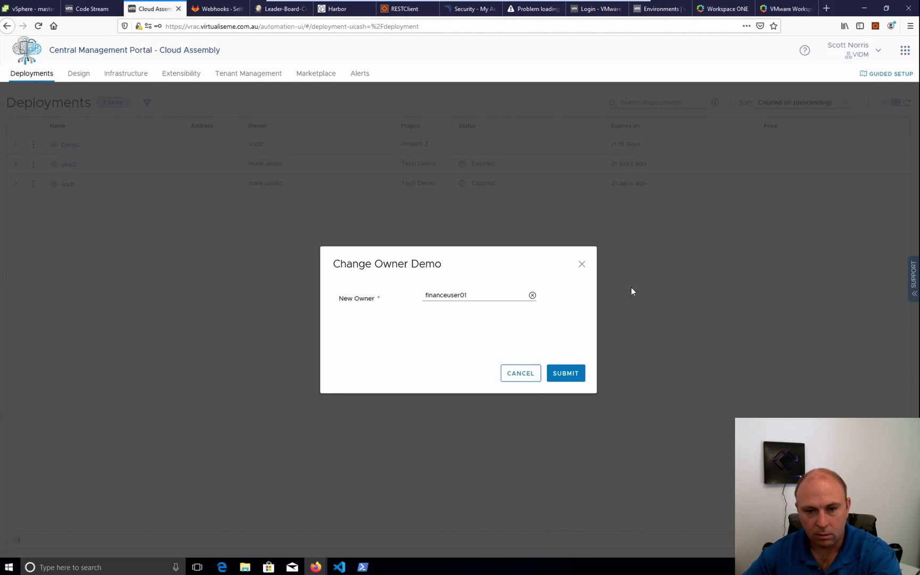
left_click(581, 374)
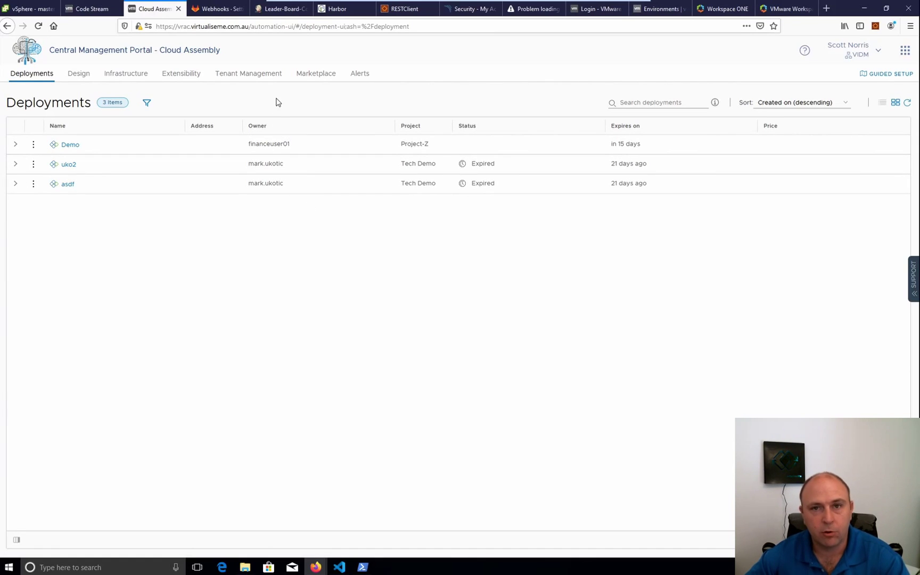
Review the Infrastructure secrets, then view the Extensibility Events log of 2203 events
left_click(128, 75)
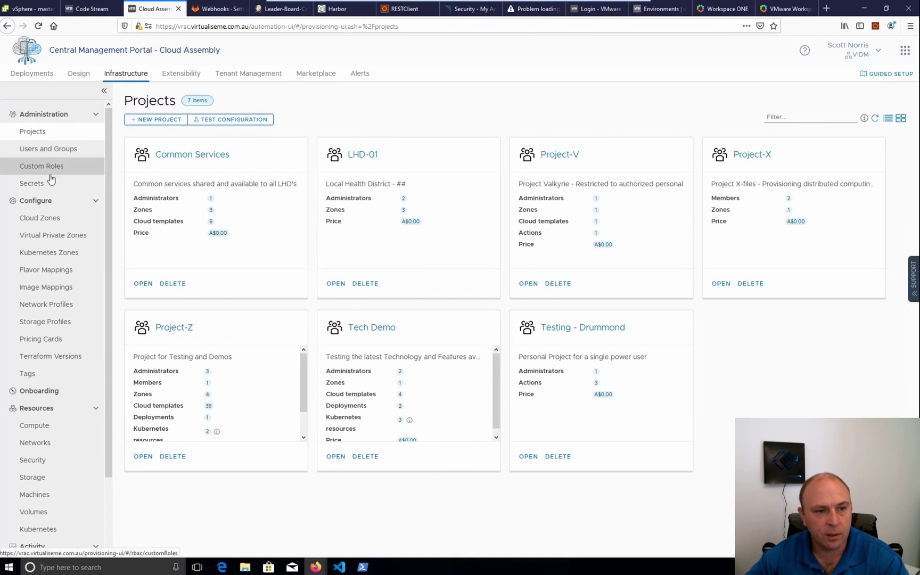
left_click(34, 185)
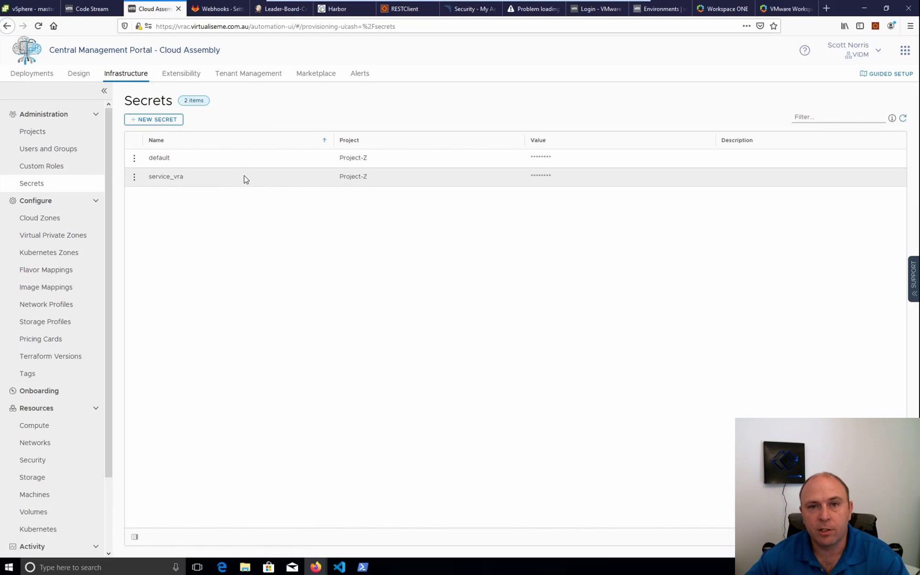
left_click(168, 77)
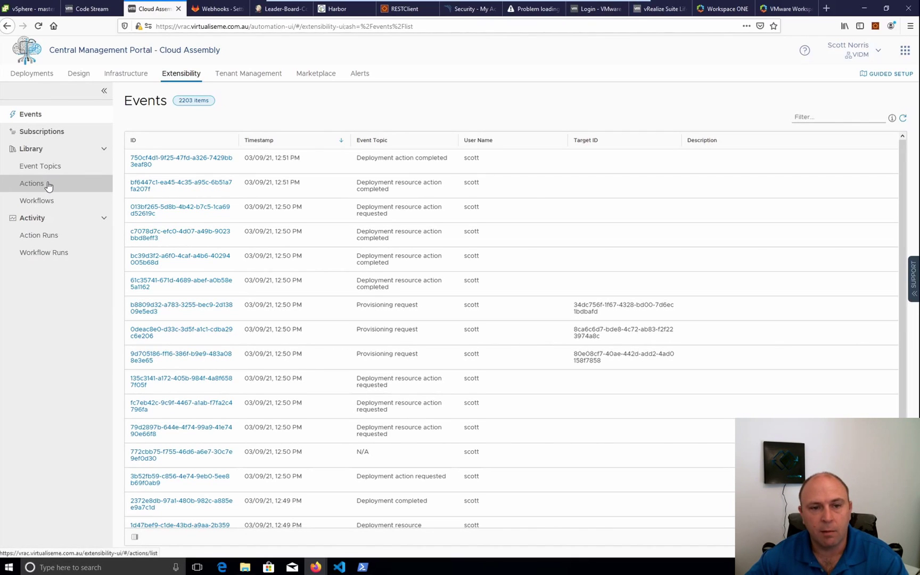
Browse the Library actions and the hello world template, then return to the Secrets list
left_click(48, 185)
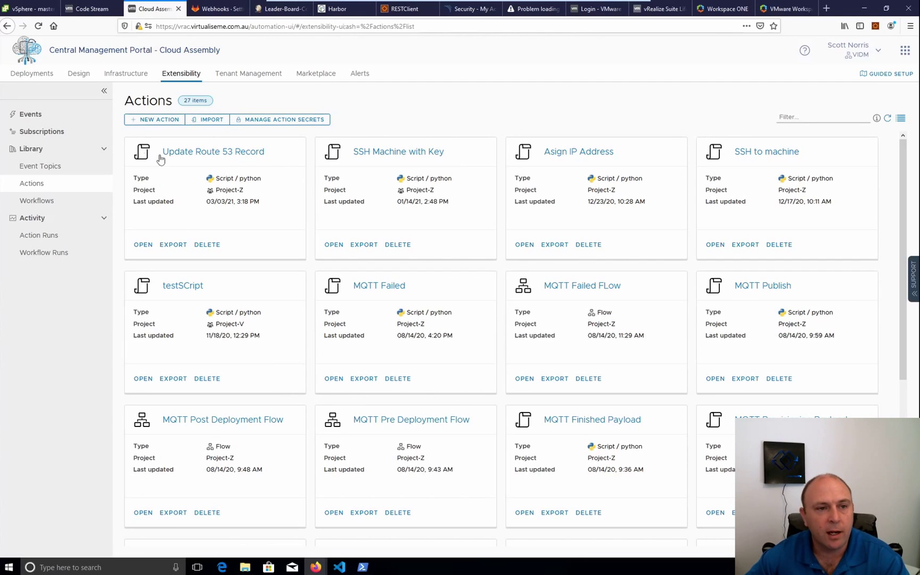
left_click(78, 72)
left_click(133, 75)
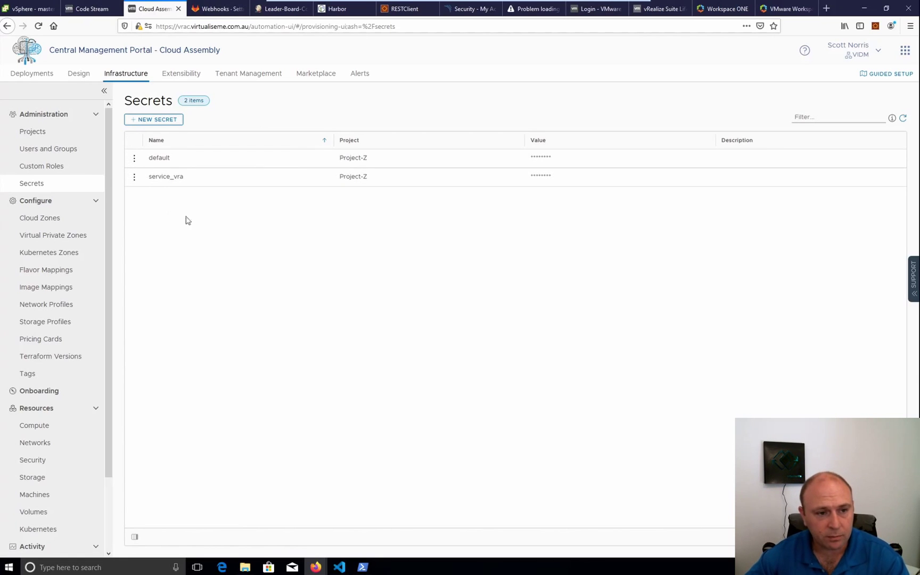
Close the hello world designer to reach the Cloud Templates list of 50 templates
left_click(78, 73)
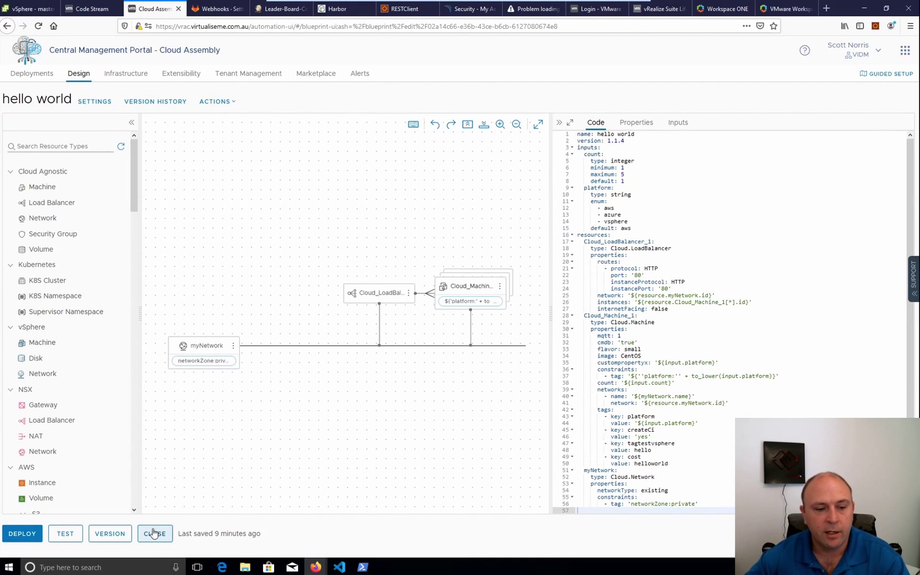
left_click(154, 535)
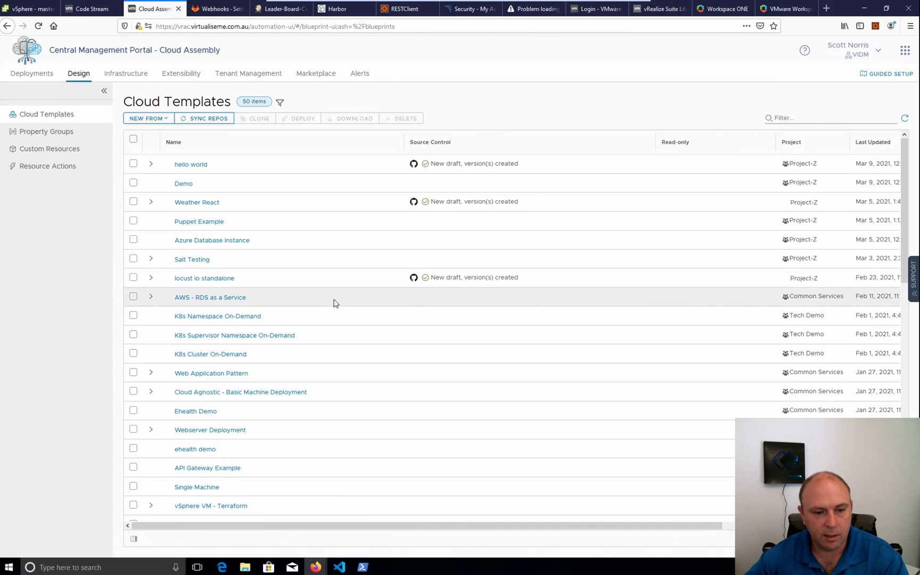
Open the Dynamic Network Example template and inspect the myNetwork YAML with its platform, image and size inputs
scroll(335, 303, "down", 3)
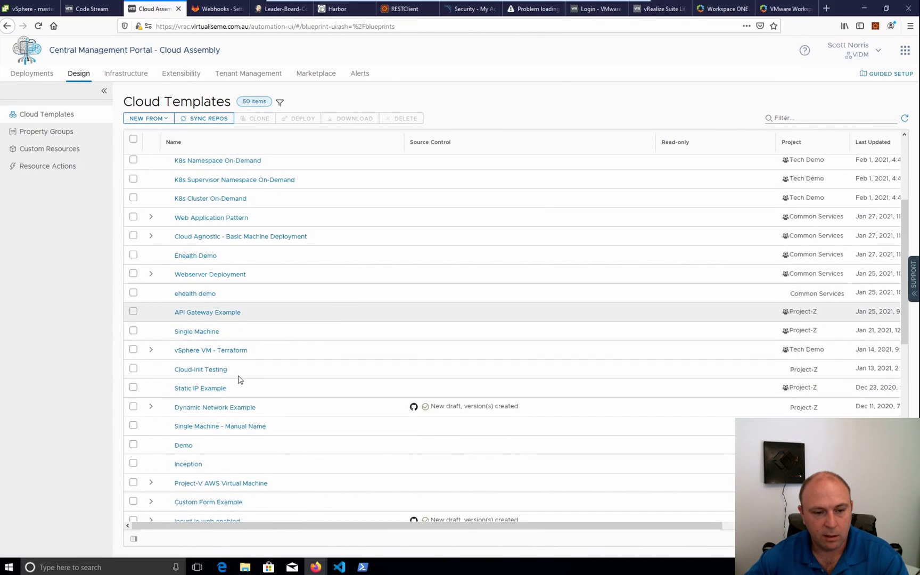
left_click(207, 408)
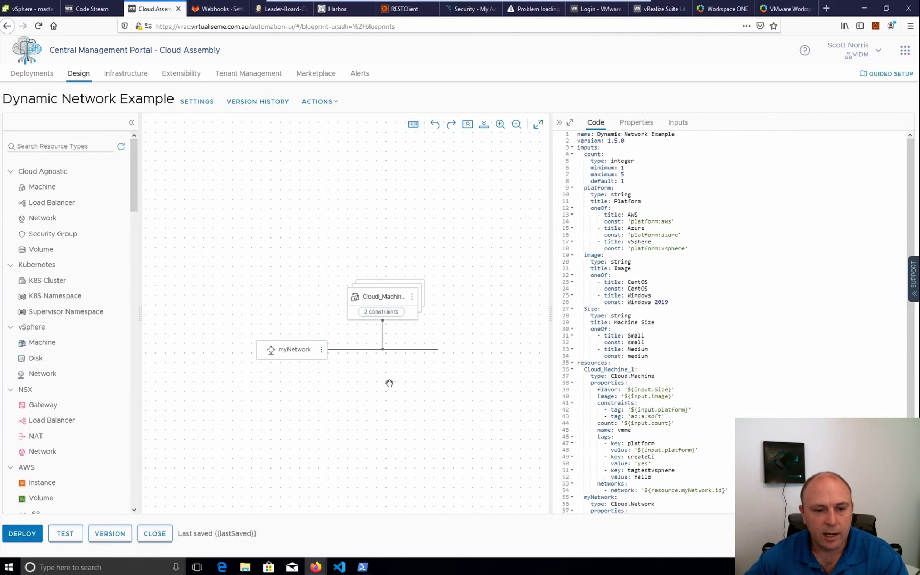
left_click(281, 356)
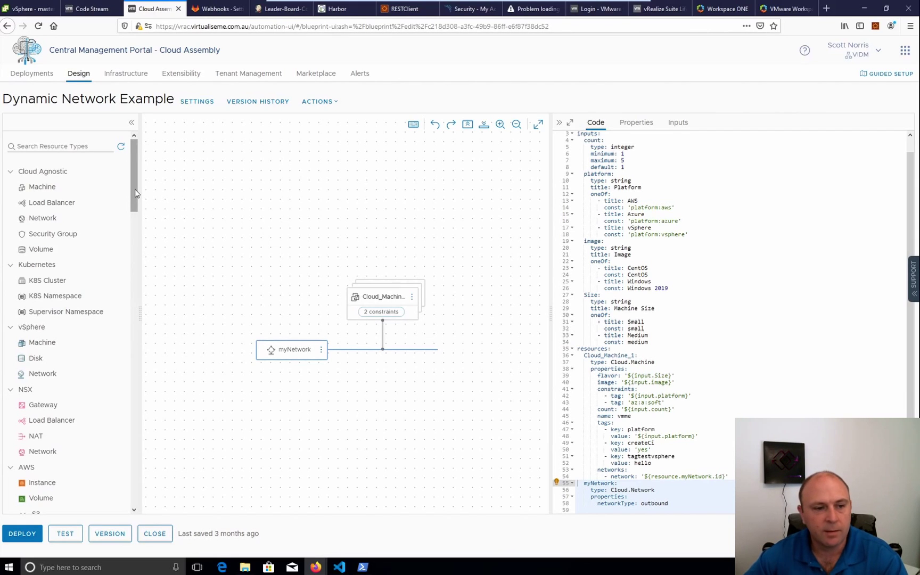
left_click_drag(135, 189, 133, 223)
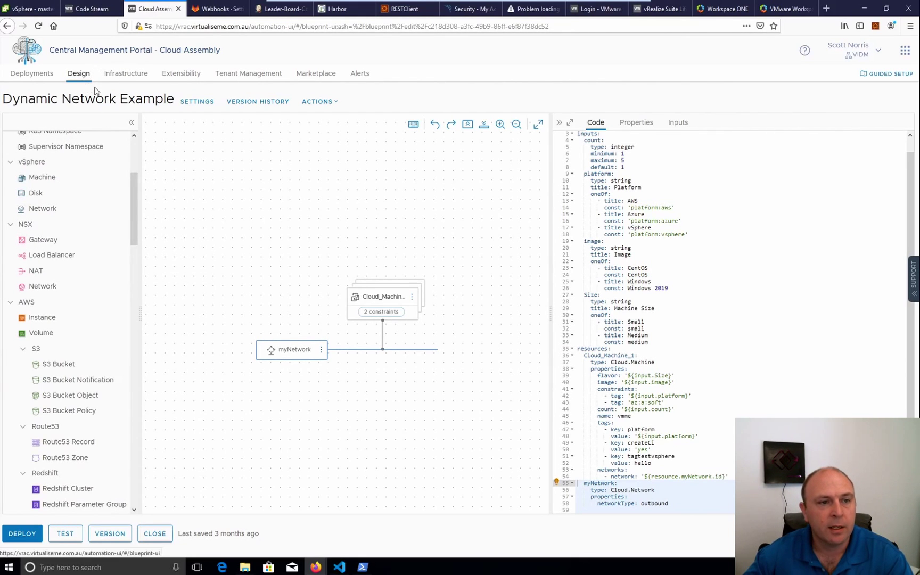
scroll(111, 183, "up", 5)
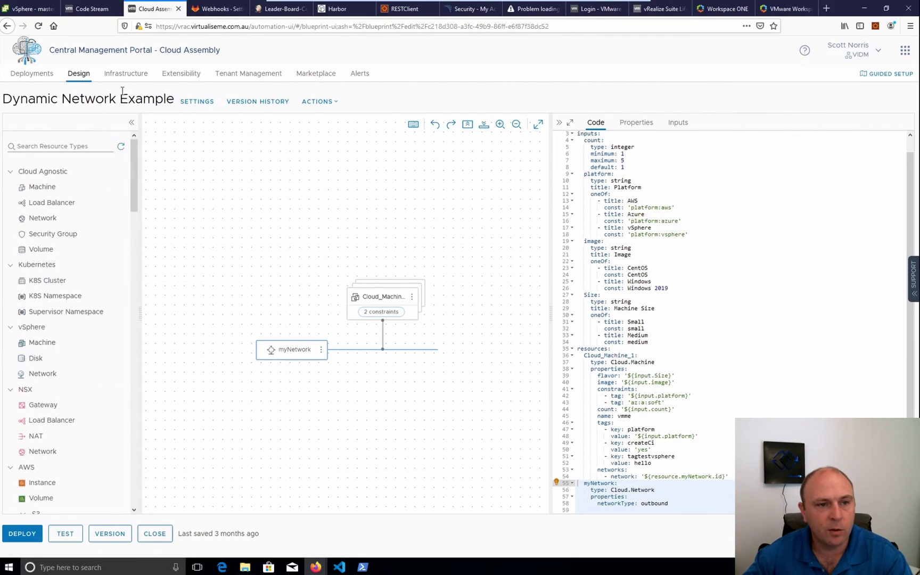
left_click(122, 74)
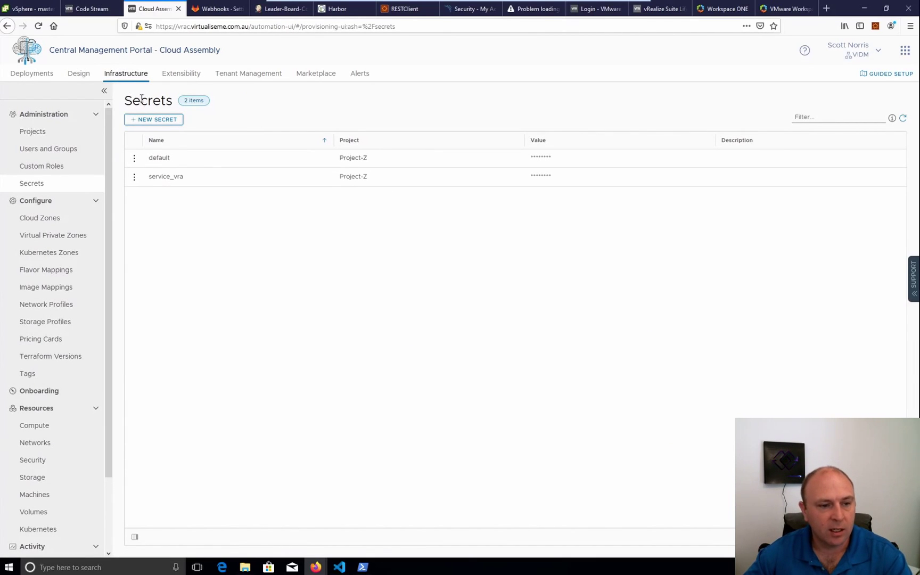
left_click(79, 74)
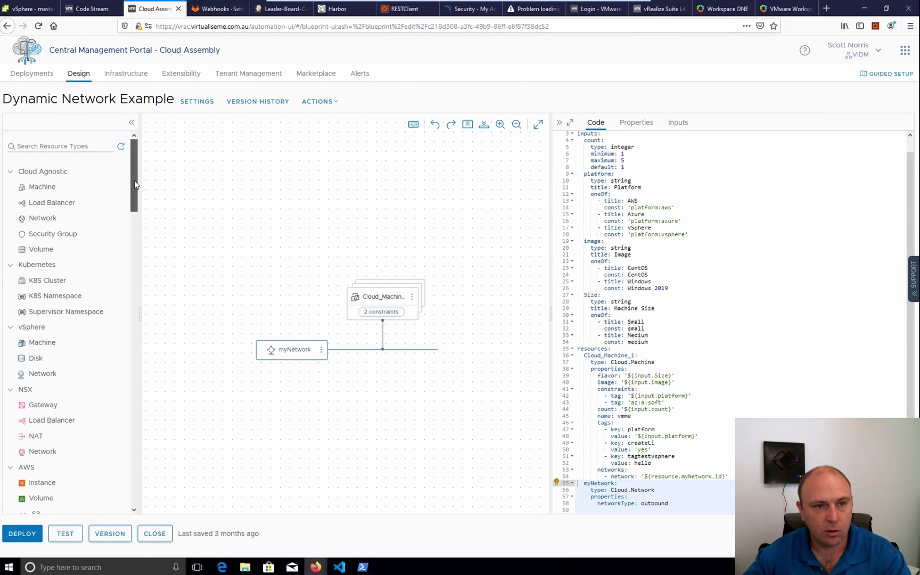
left_click_drag(135, 184, 143, 523)
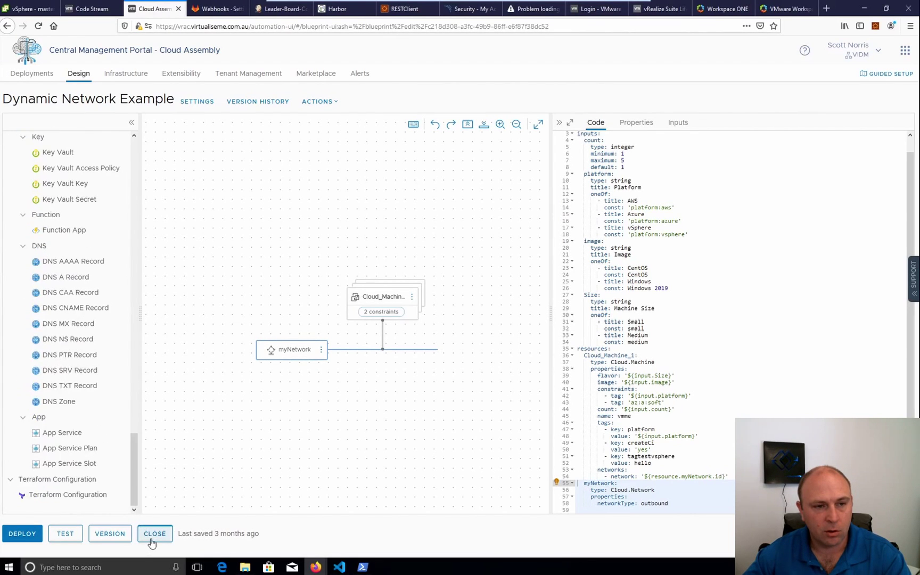
Check the SaltStackConfiguration property group's master address and fingerprint, then cancel back to Property Groups
left_click(154, 534)
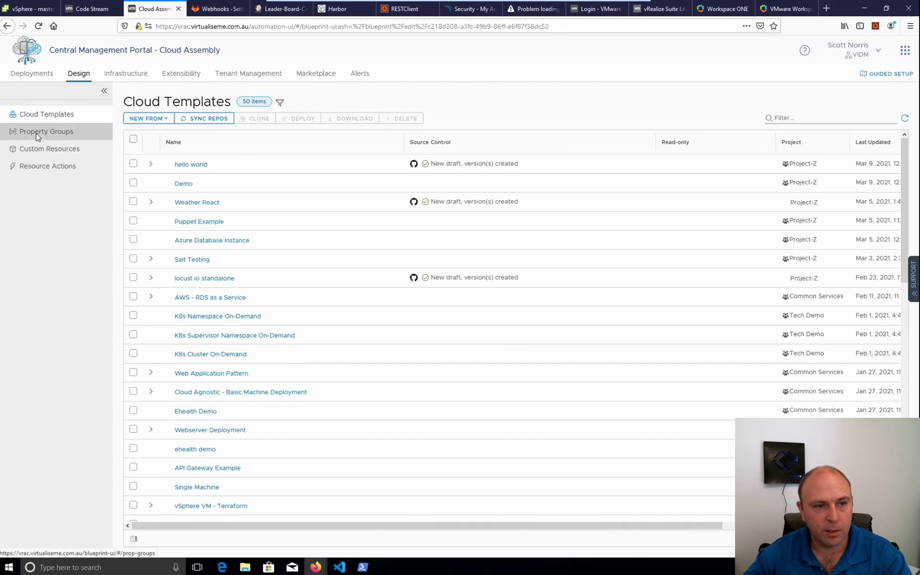
left_click(38, 133)
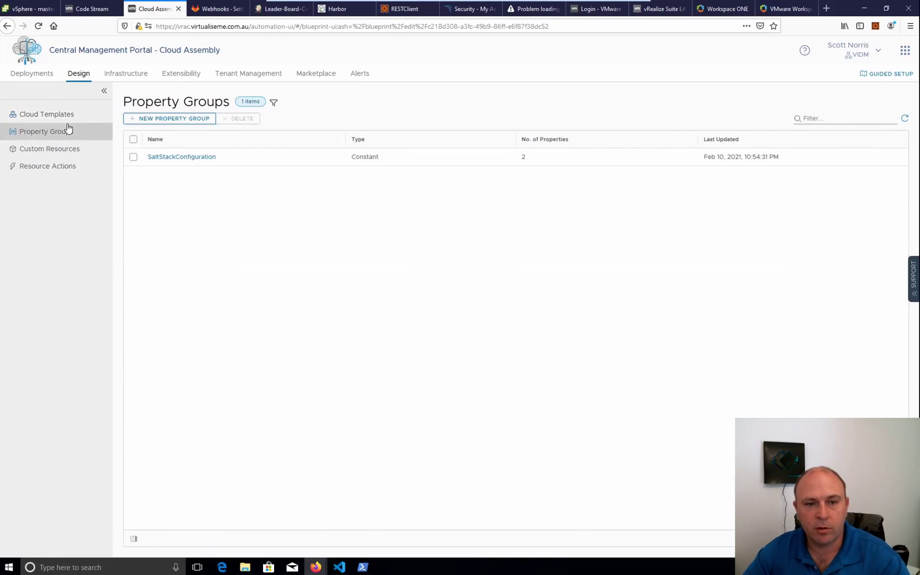
left_click(183, 158)
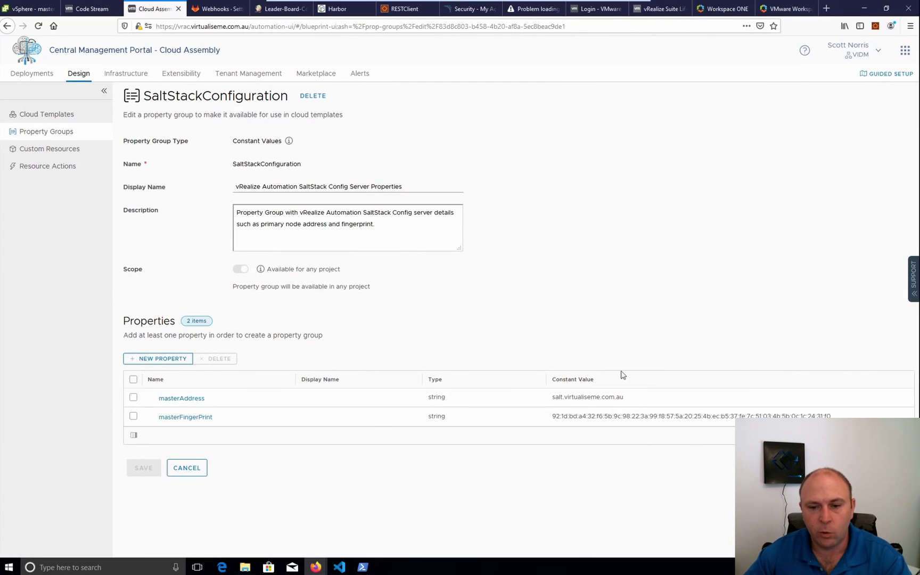
left_click(204, 474)
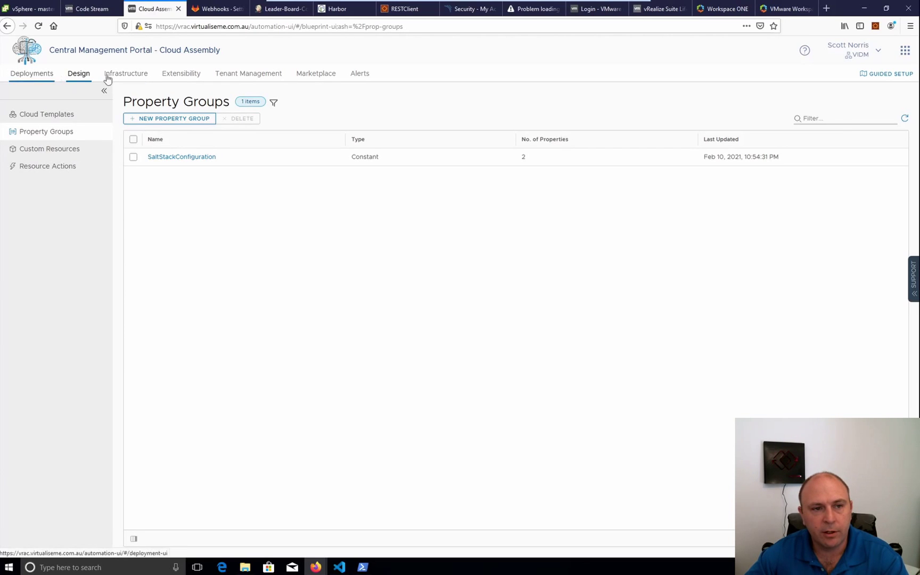
Open the Infrastructure Onboarding Plans page showing the CSIRO Demo plan on AWS - PROD
left_click(124, 75)
scroll(79, 468, "down", 3)
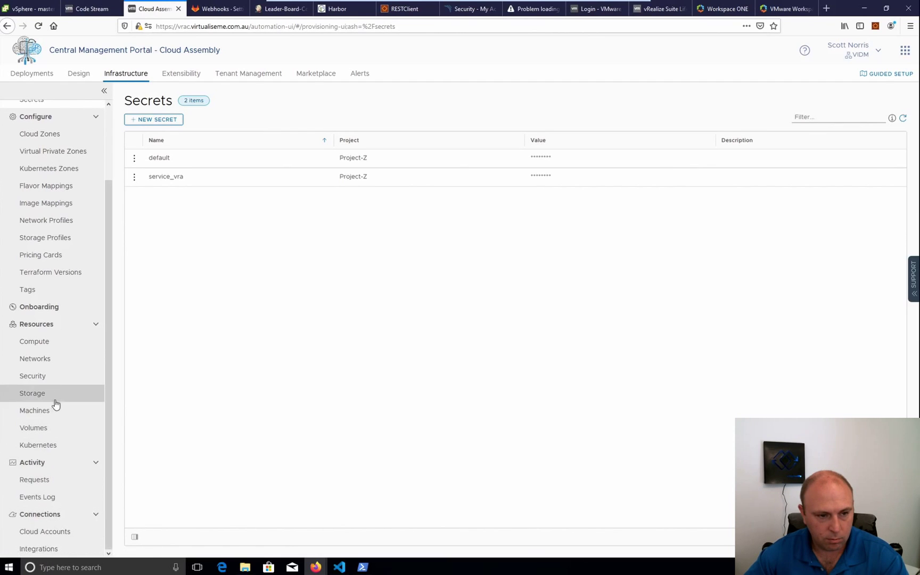
left_click(39, 308)
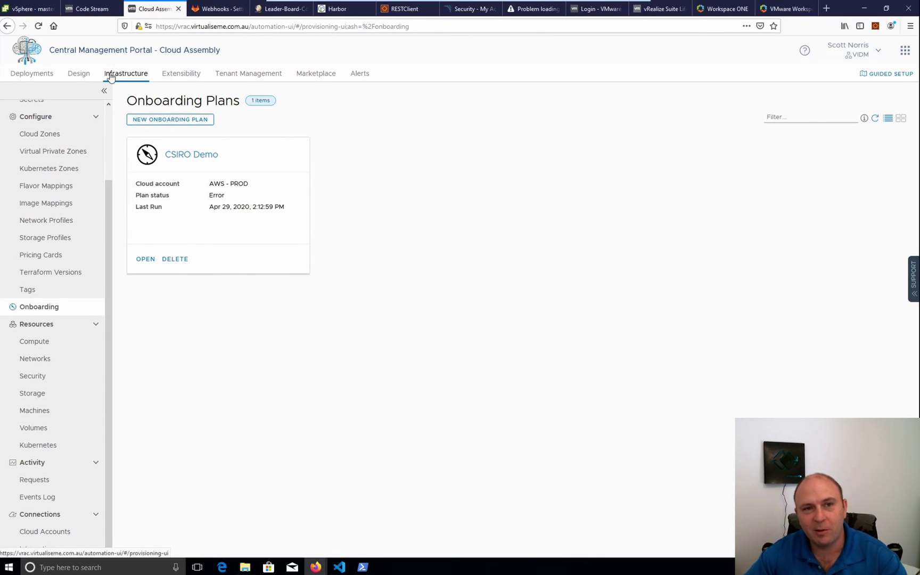
Review the CSIRO Demo plan's Error status and its last run on Apr 29, 2020
mouse_move(119, 4)
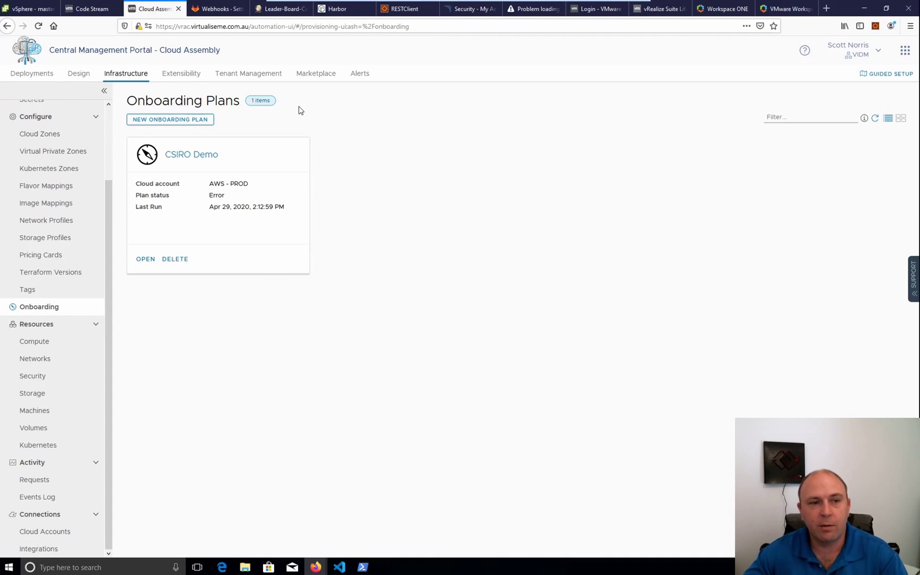
Open the Demo cloud template and drop a Microsoft Azure Machine onto its canvas
left_click(78, 78)
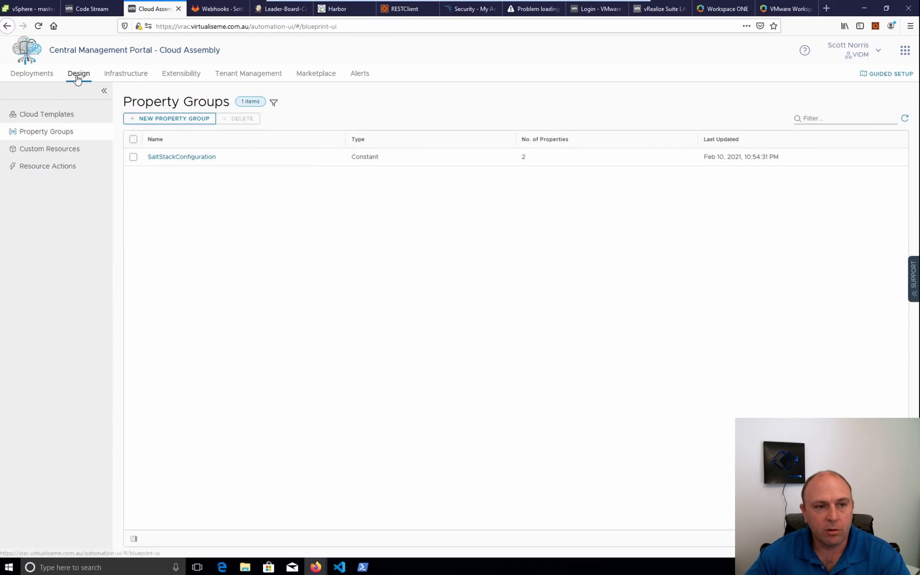
left_click(46, 115)
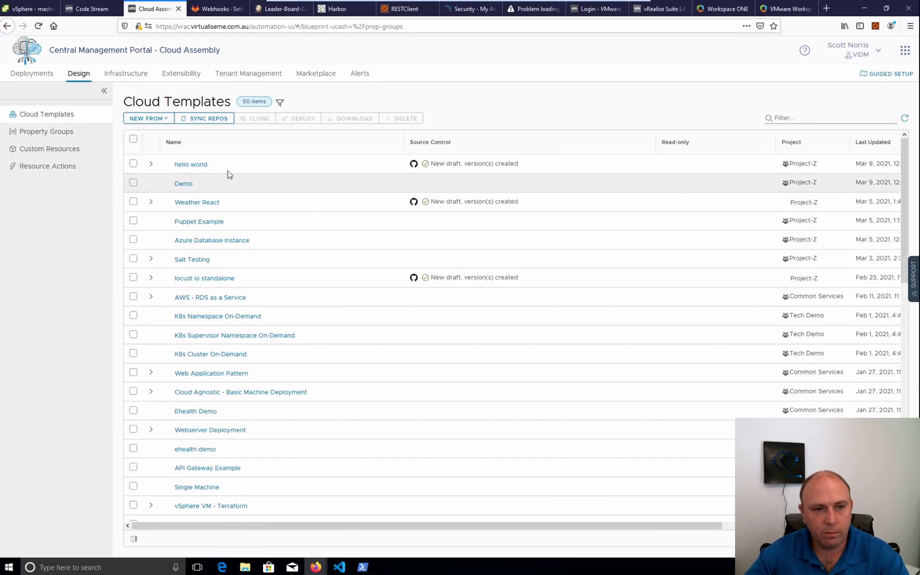
left_click(182, 184)
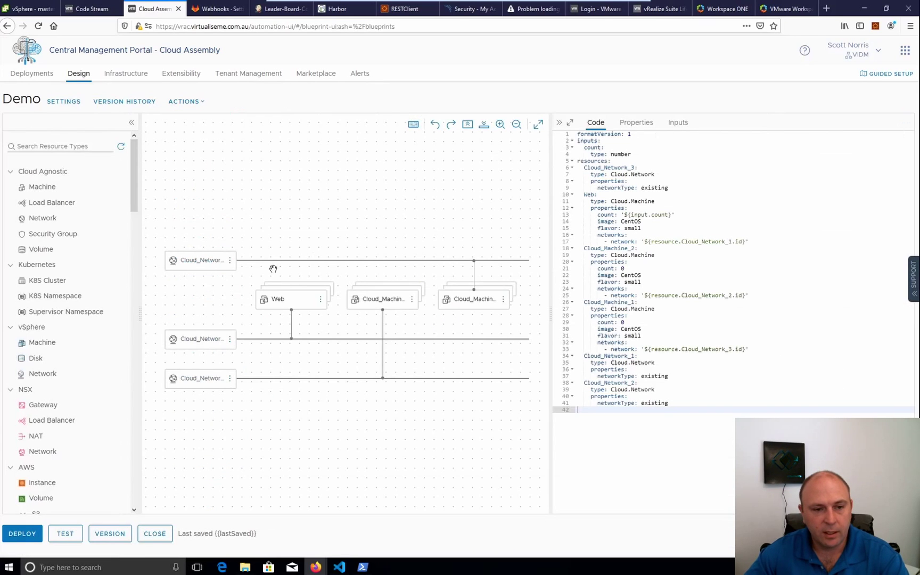
scroll(37, 384, "down", 15)
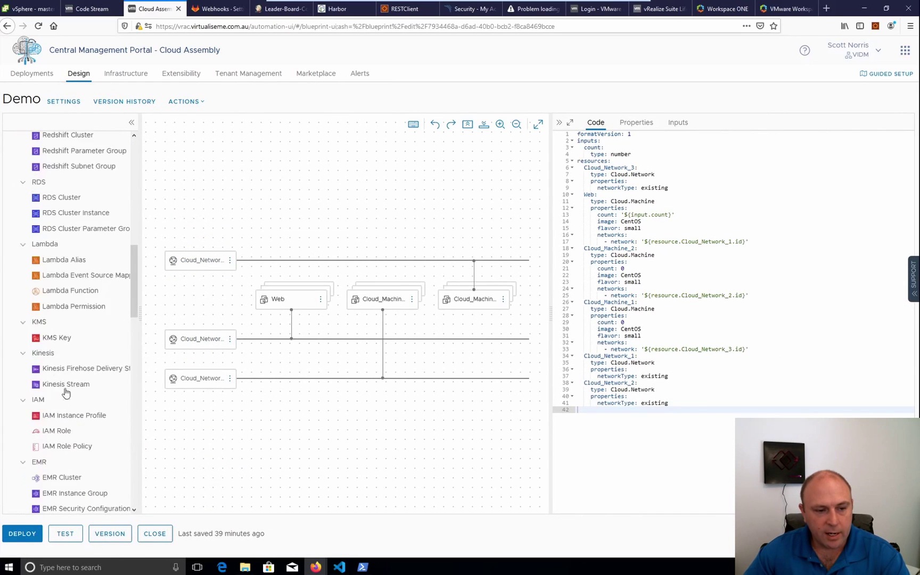
scroll(85, 421, "down", 7)
scroll(71, 403, "up", 7)
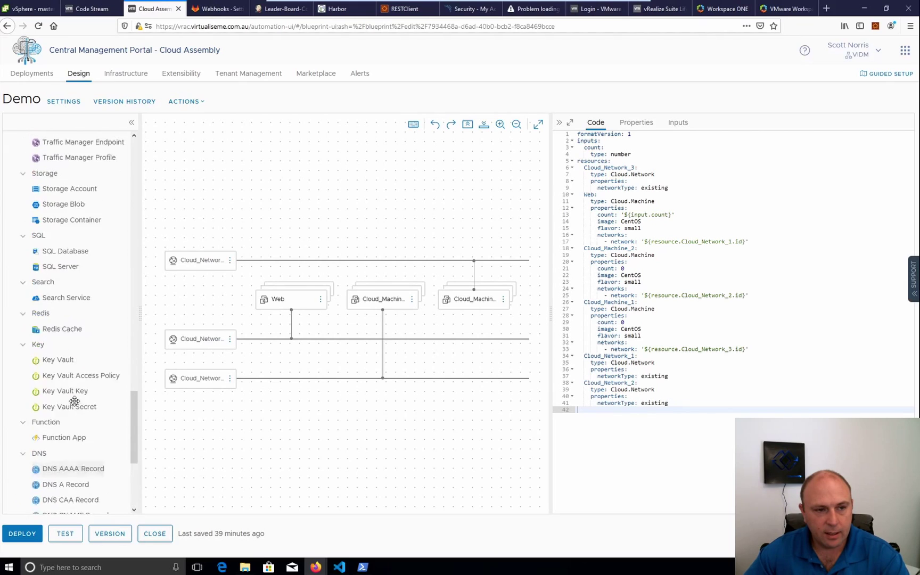
left_click_drag(43, 234, 305, 181)
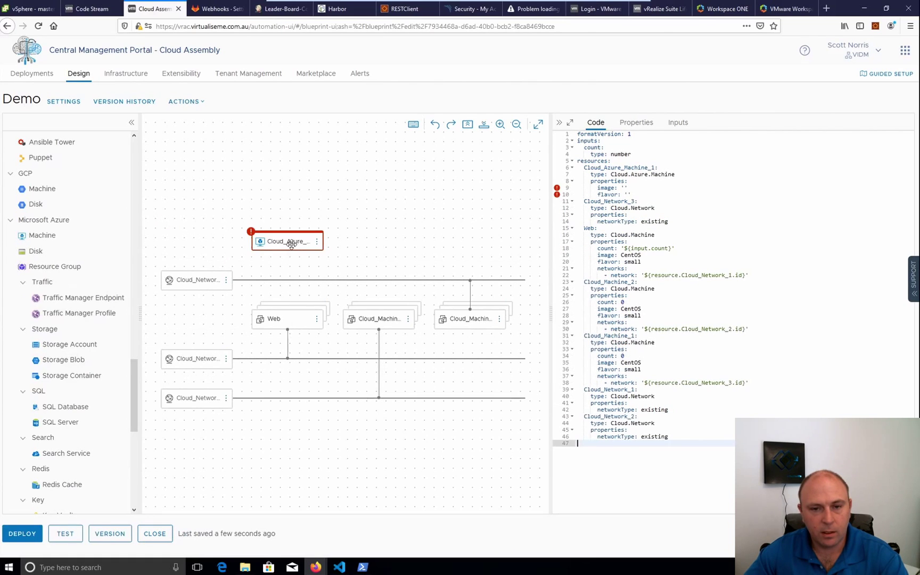
mouse_move(604, 181)
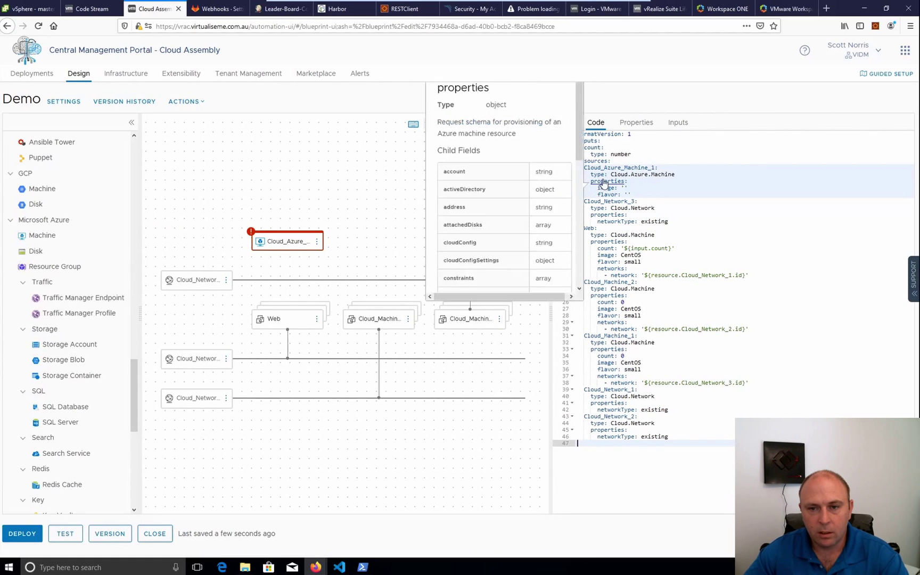
scroll(504, 188, "down", 2)
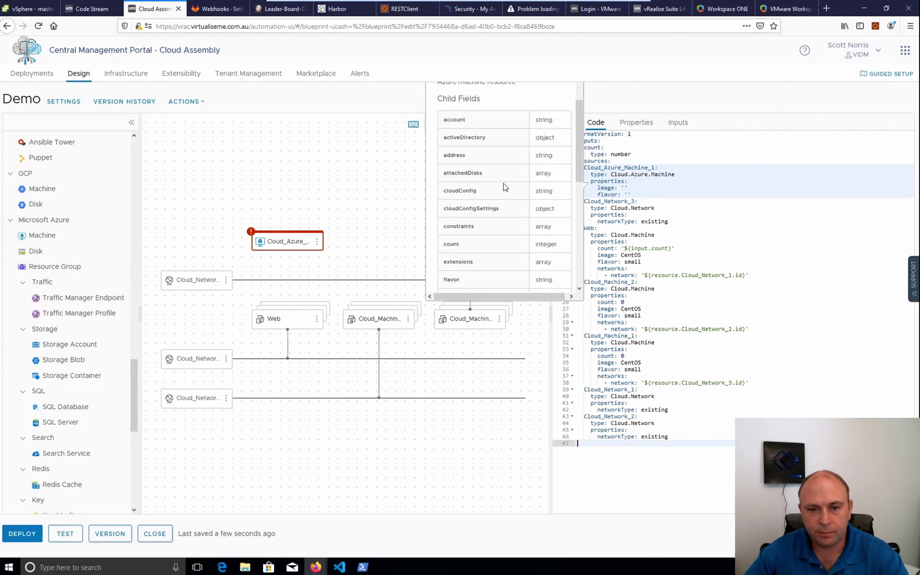
scroll(504, 187, "down", 8)
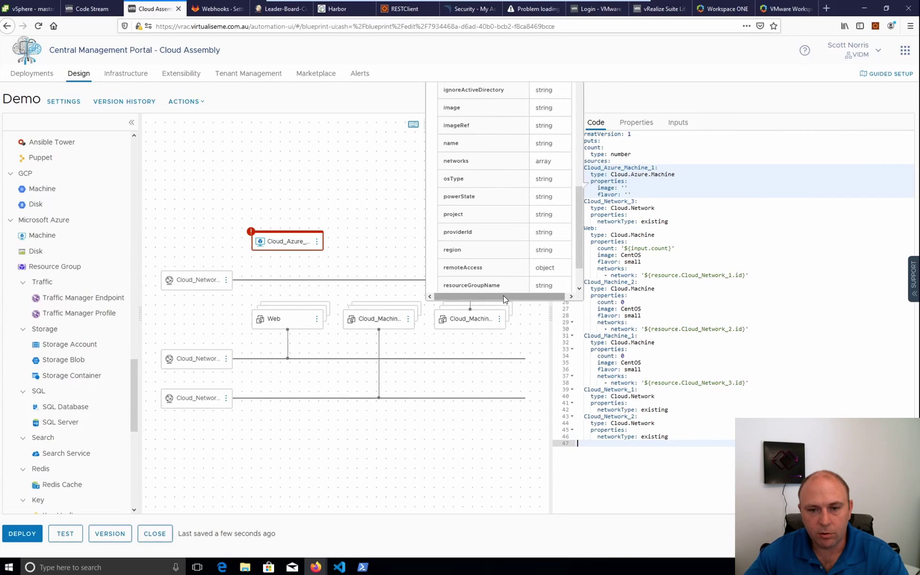
left_click_drag(509, 287, 446, 277)
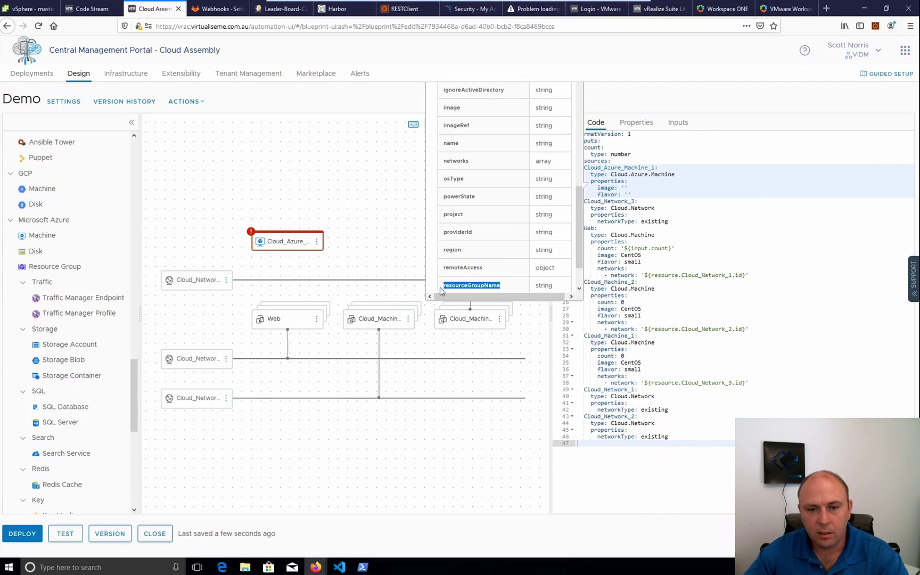
scroll(505, 253, "down", 2)
double_click(494, 250)
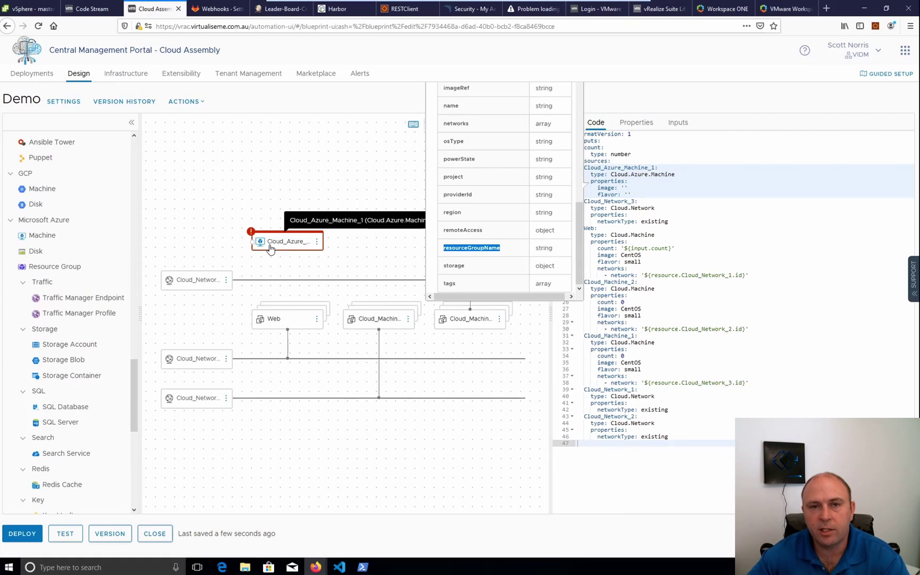
left_click(358, 259)
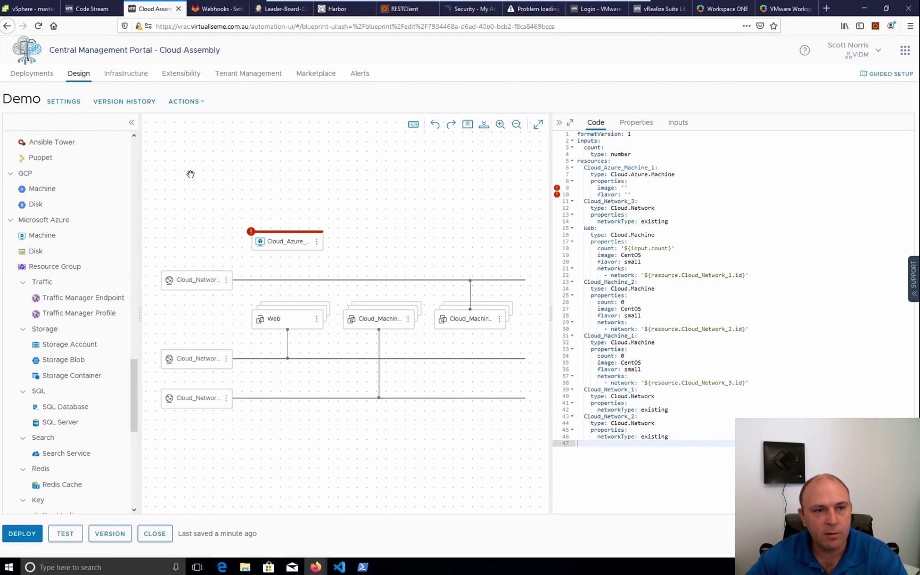
Switch to Service Broker to show its Catalog of 15 requestable items
left_click(904, 52)
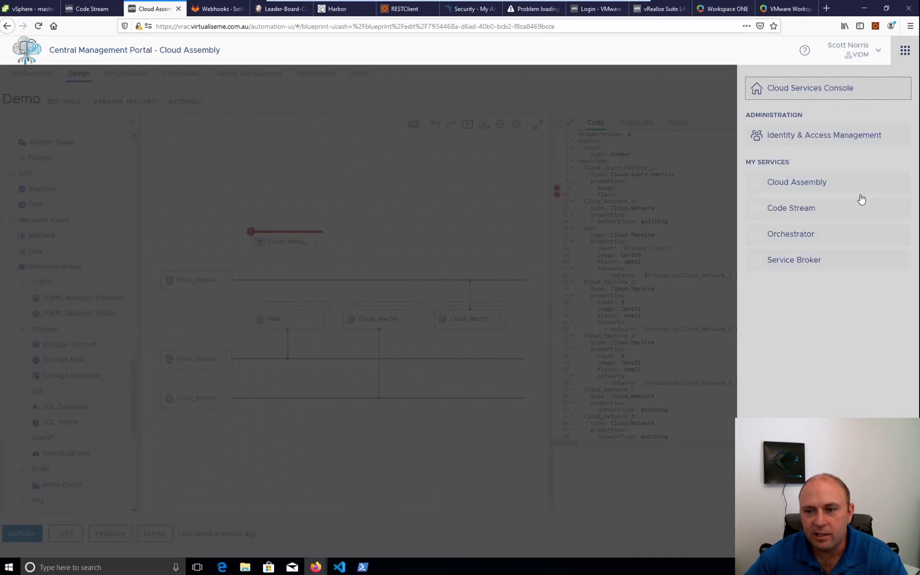
left_click(794, 260)
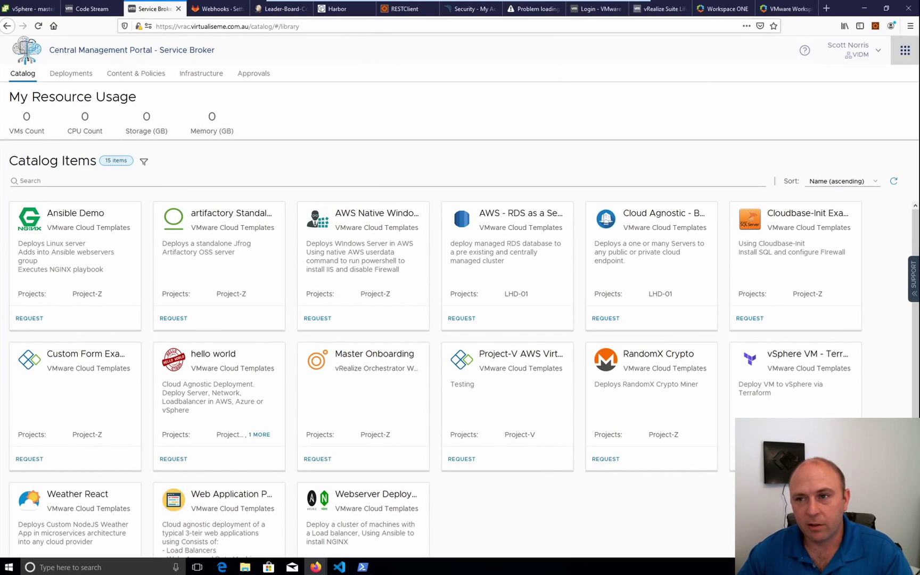
left_click(903, 51)
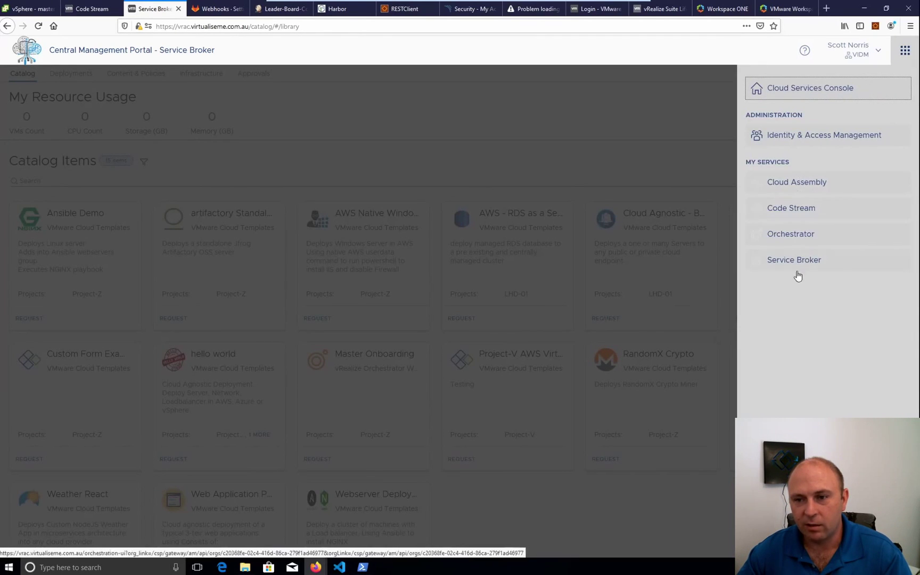
left_click(805, 181)
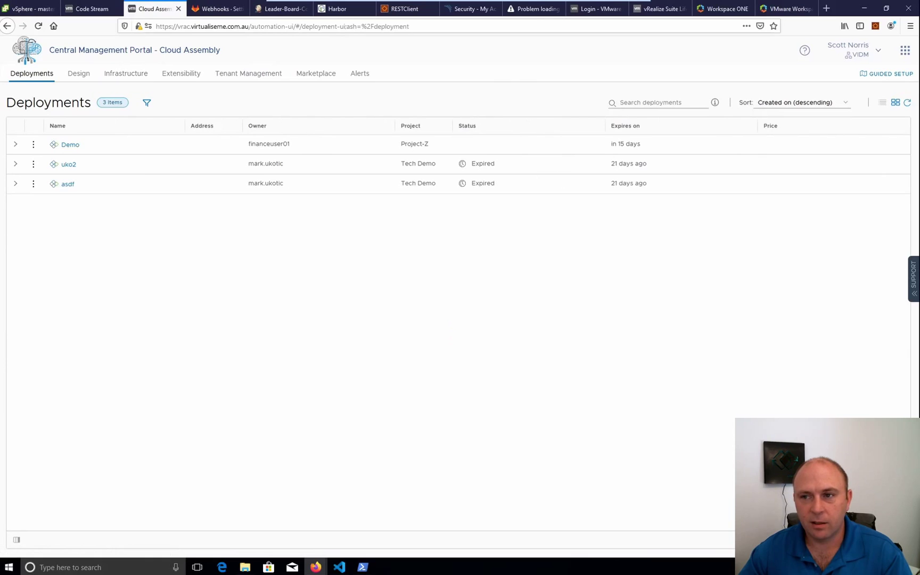
left_click(905, 49)
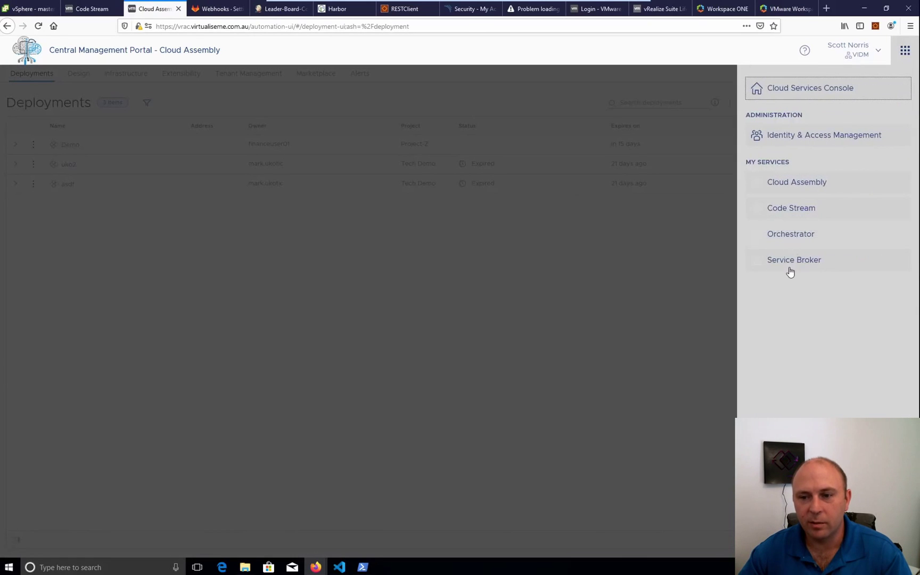
left_click(774, 269)
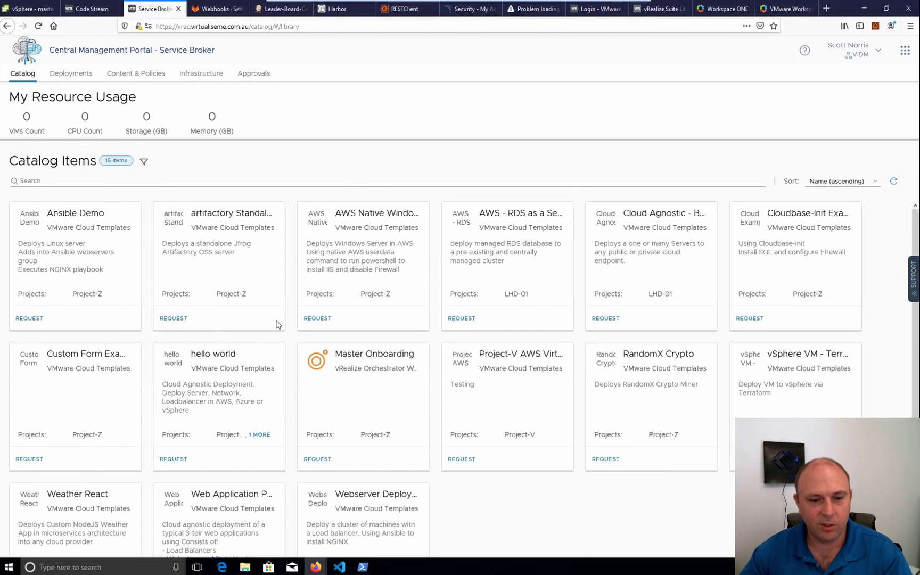
scroll(277, 323, "down", 2)
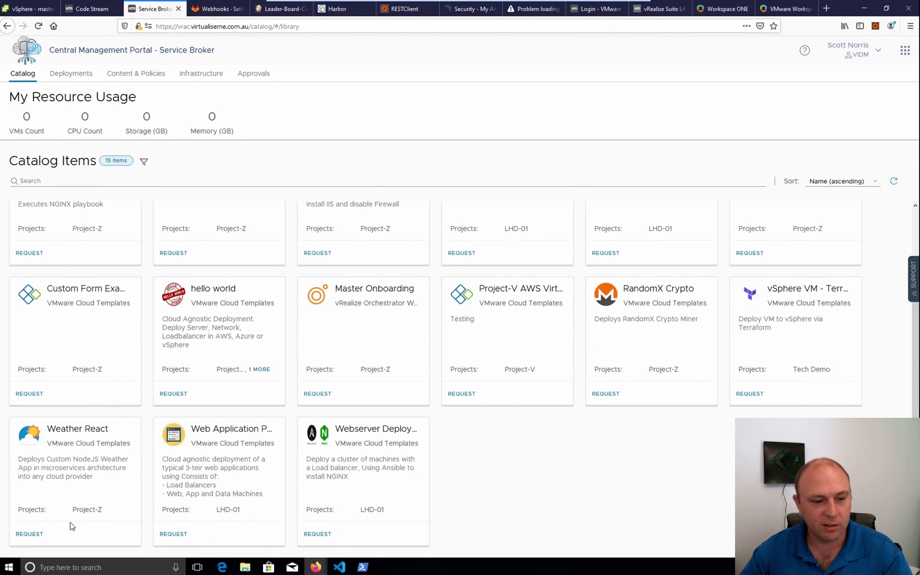
Request Weather React as deployment 'Weather vSphere' in Project-Z, deployed to vSphere
left_click(29, 533)
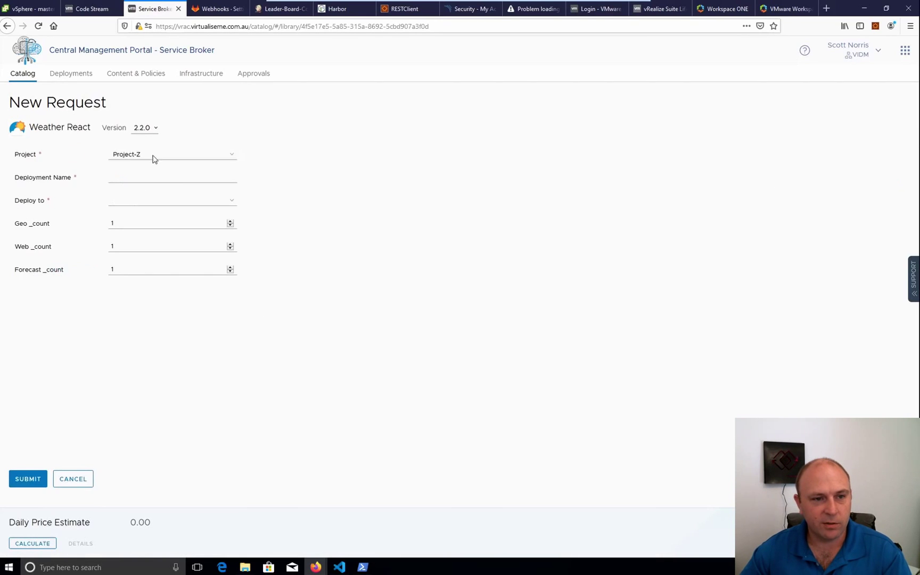
left_click(145, 180)
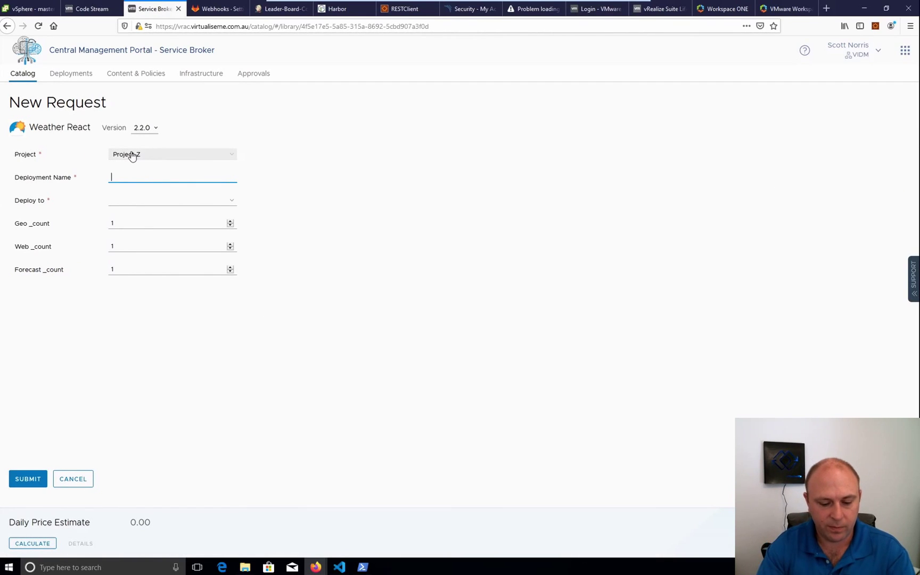
type("Weather vSphere")
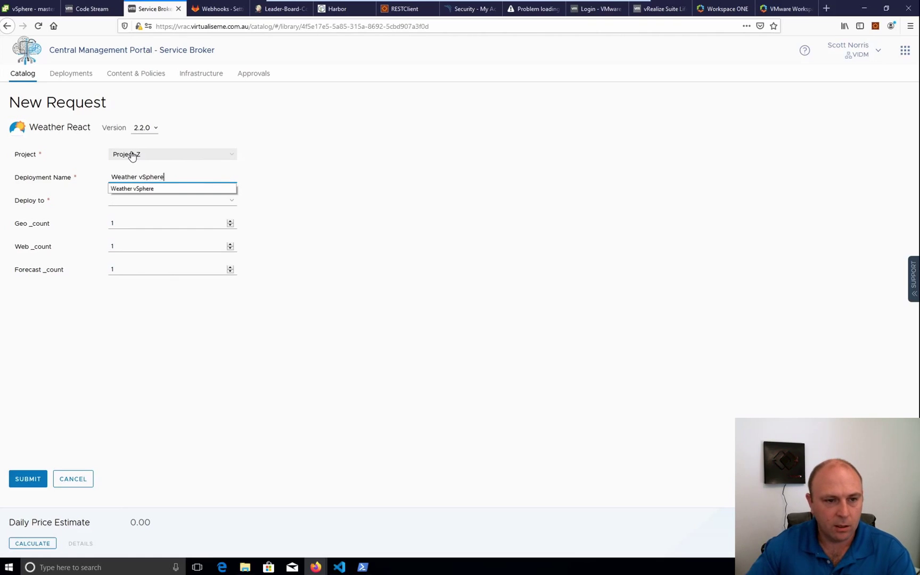
left_click(446, 208)
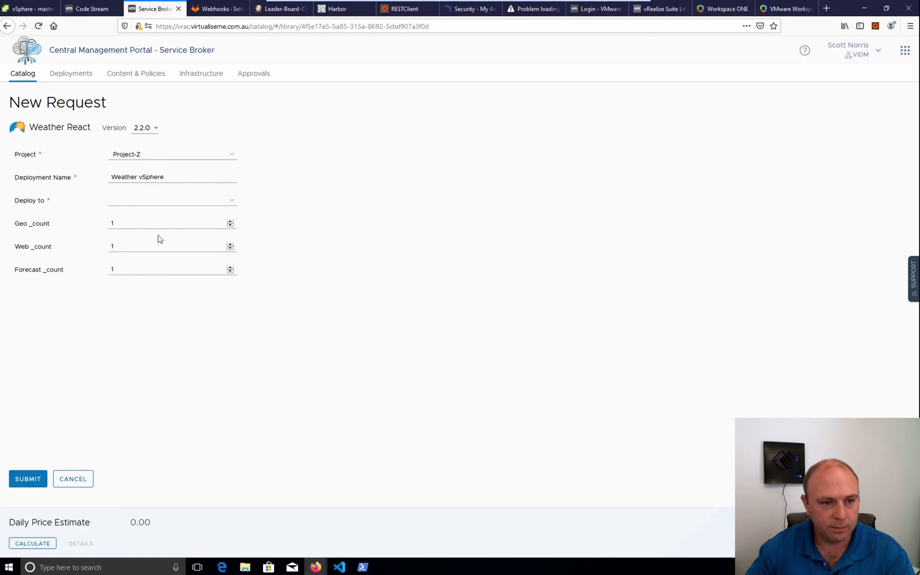
left_click(130, 203)
left_click(143, 245)
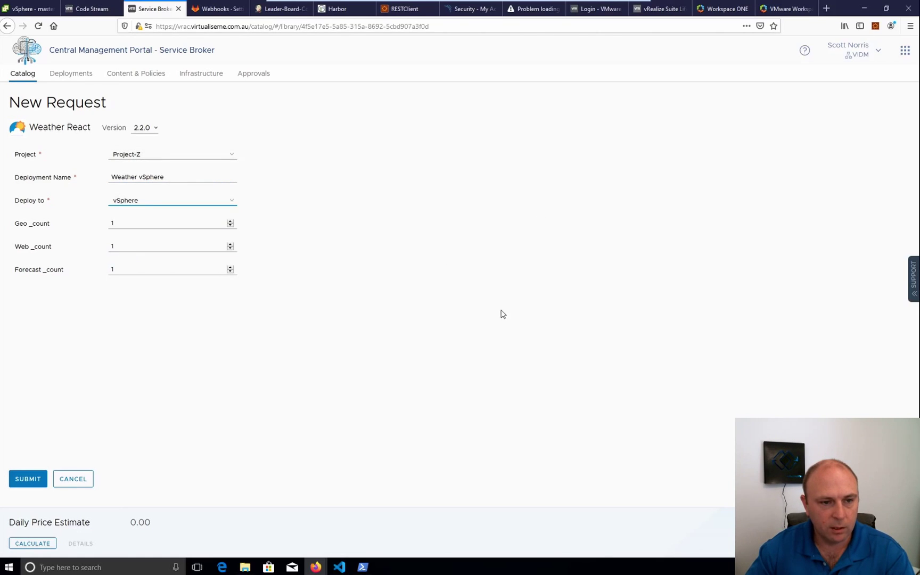
left_click(43, 486)
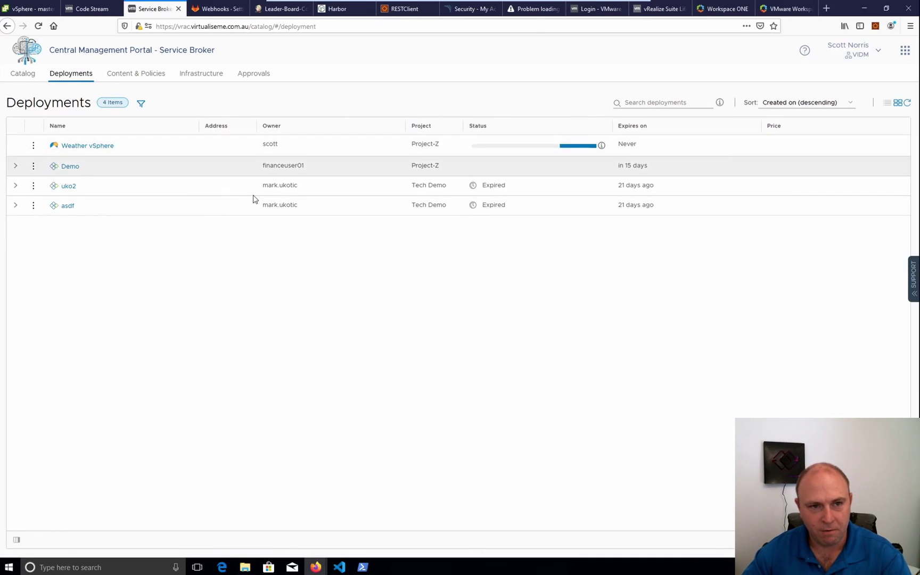
Switch from Service Broker back to Cloud Assembly's Deployments page
left_click(904, 51)
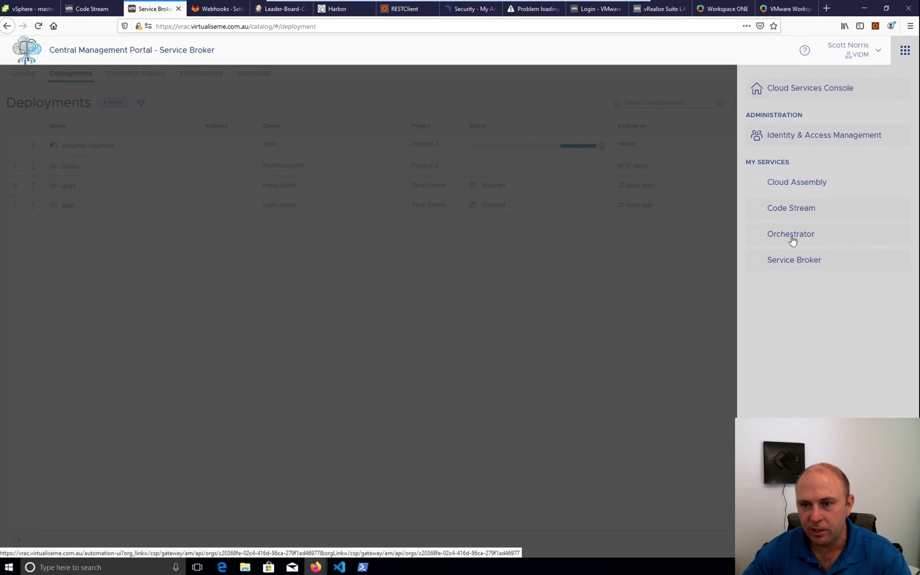
left_click(799, 185)
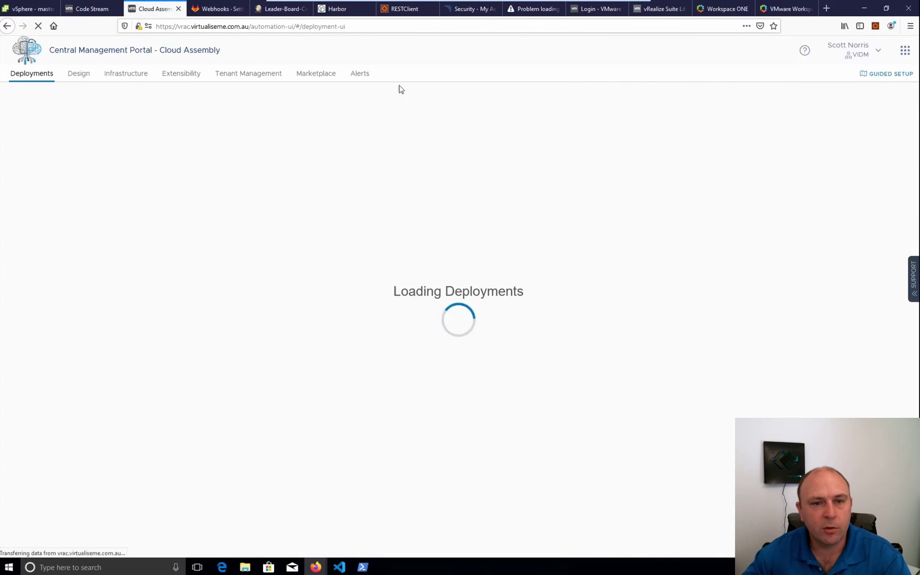
Check the Alerts page and its Severity filter for active alerts, then go to Cloud Templates
left_click(355, 79)
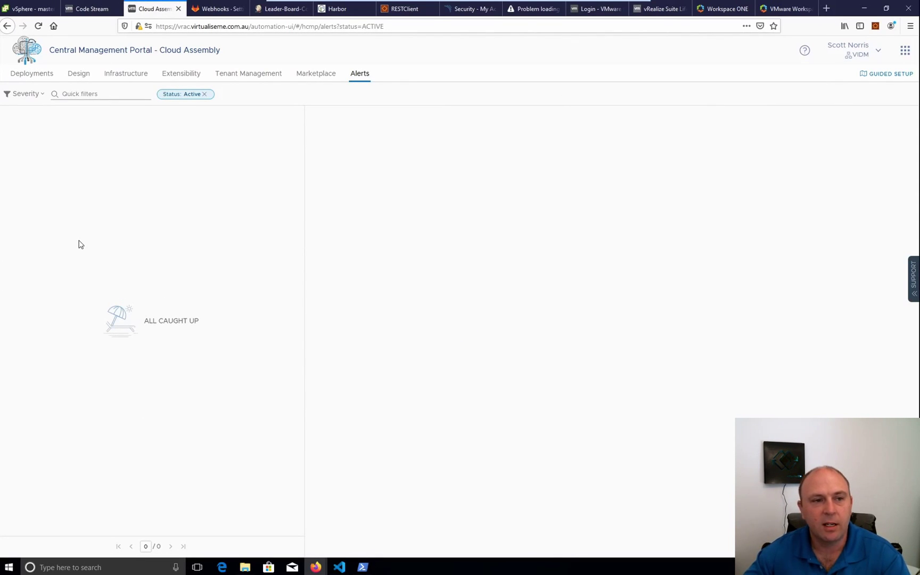
left_click(45, 101)
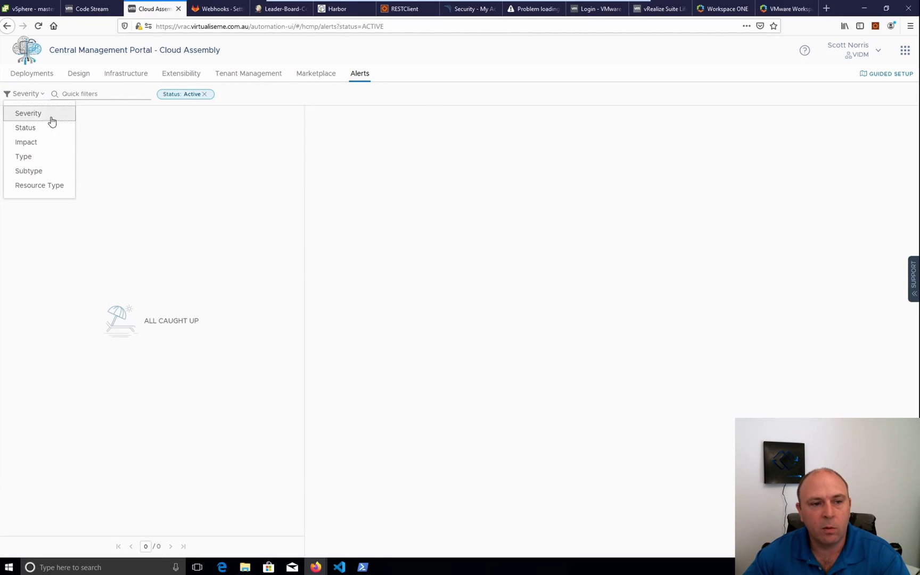
left_click(190, 188)
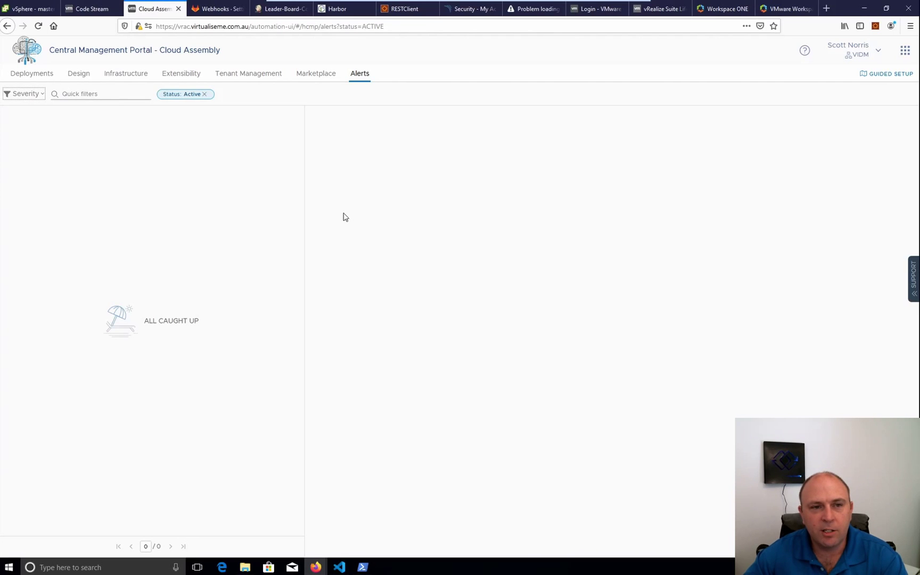
left_click(85, 74)
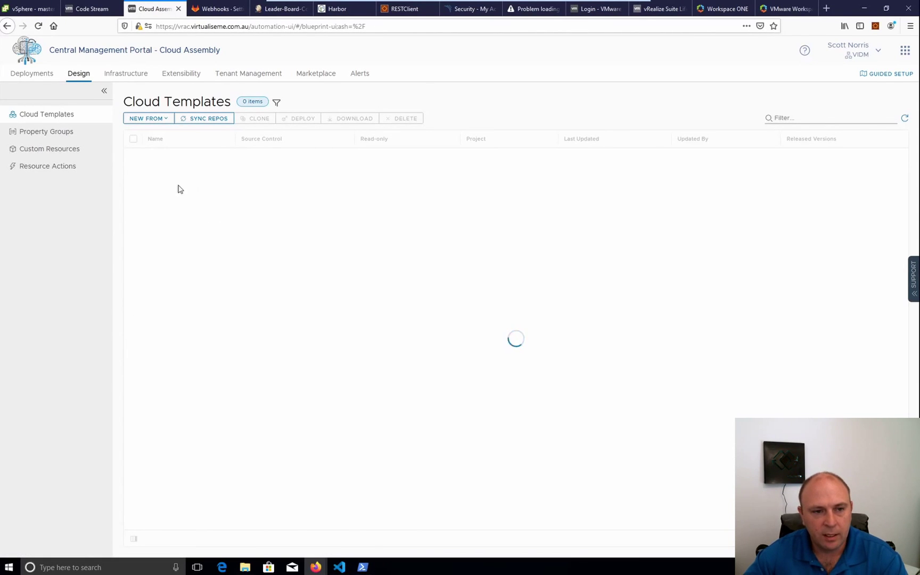
Delete Cloud_Azure_Machine_1 from the Demo cloud template, then switch to the Lifecycle Manager tab
left_click(188, 165)
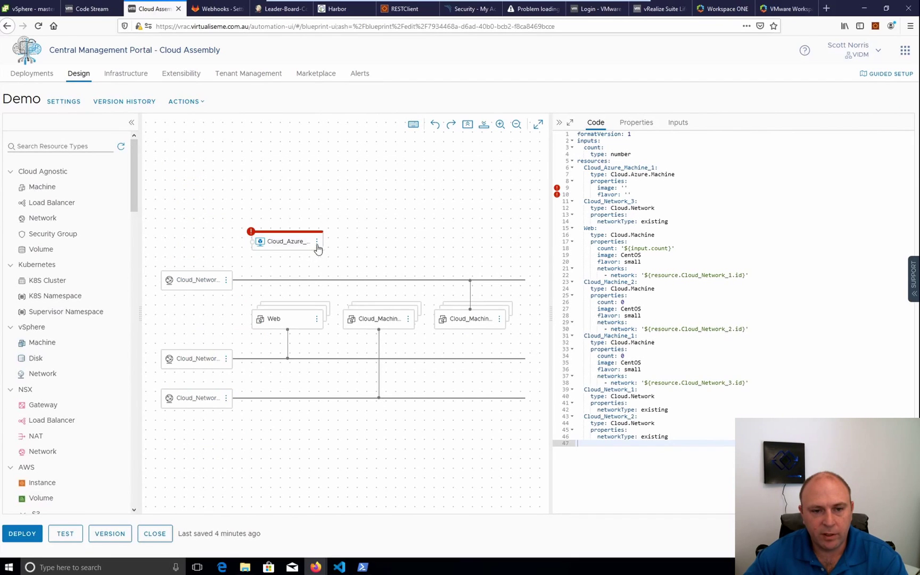
left_click(317, 242)
left_click(306, 255)
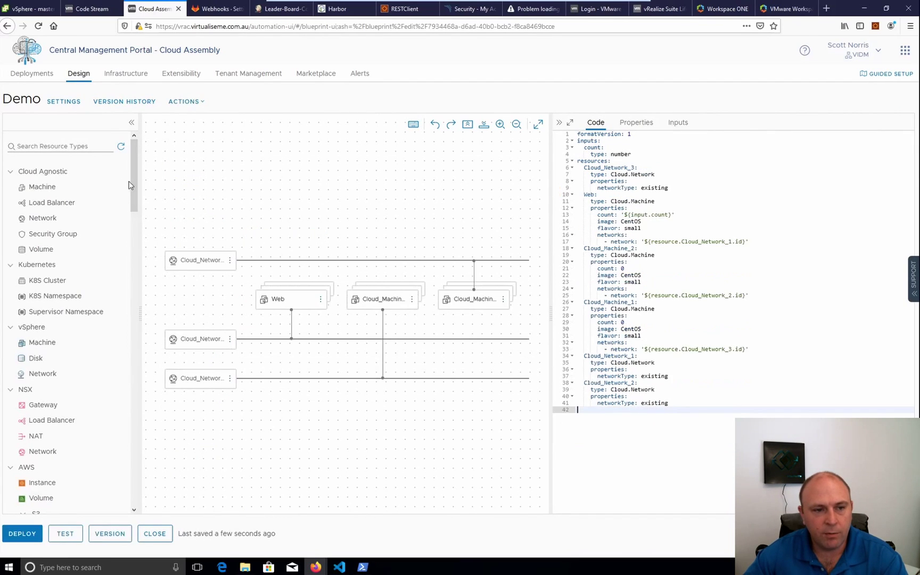
left_click_drag(133, 191, 139, 463)
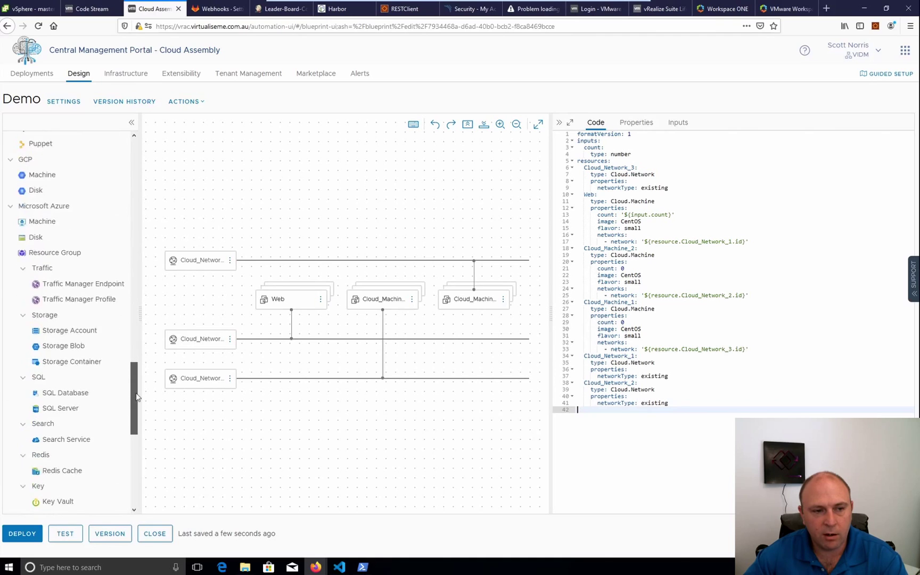
scroll(109, 350, "up", 2)
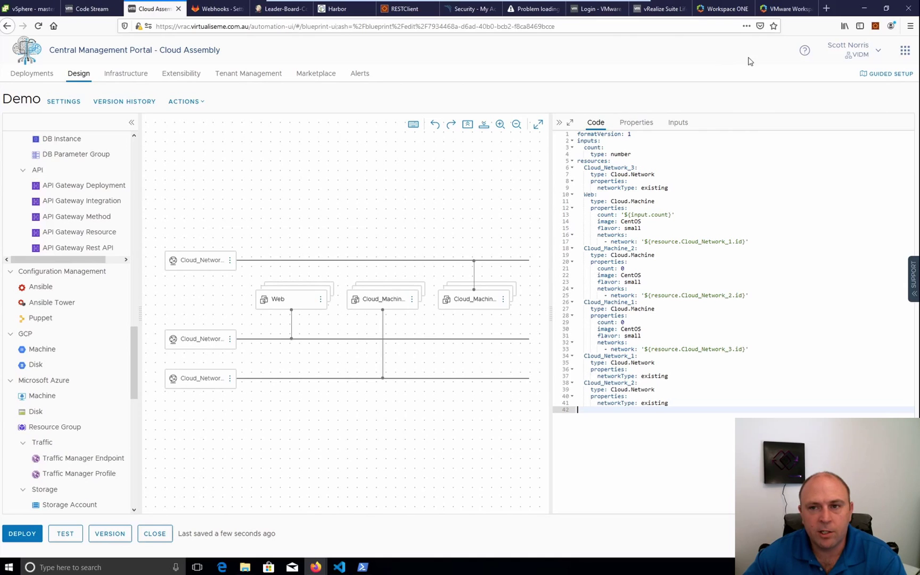
left_click(656, 9)
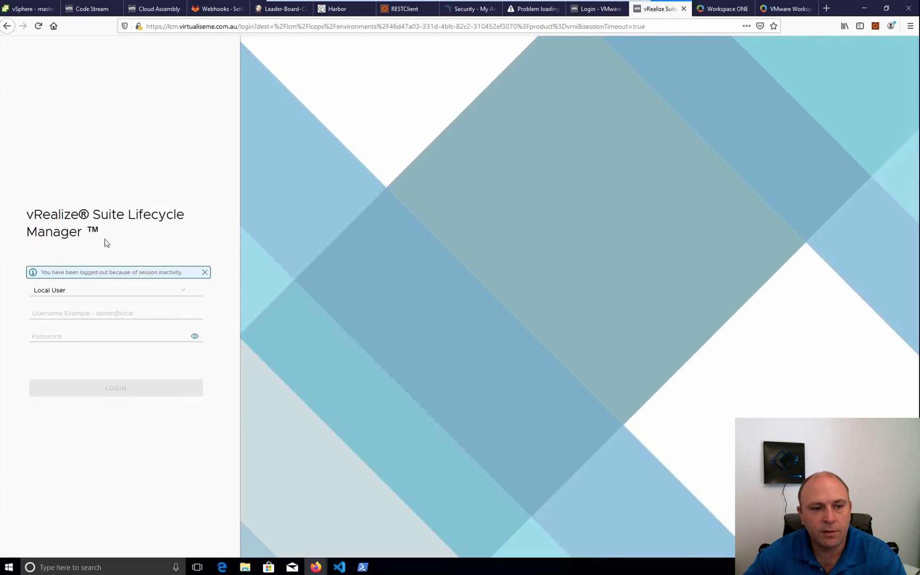
Sign in to Lifecycle Manager with the local admin account and view the Environments list
left_click(62, 313)
type("ad")
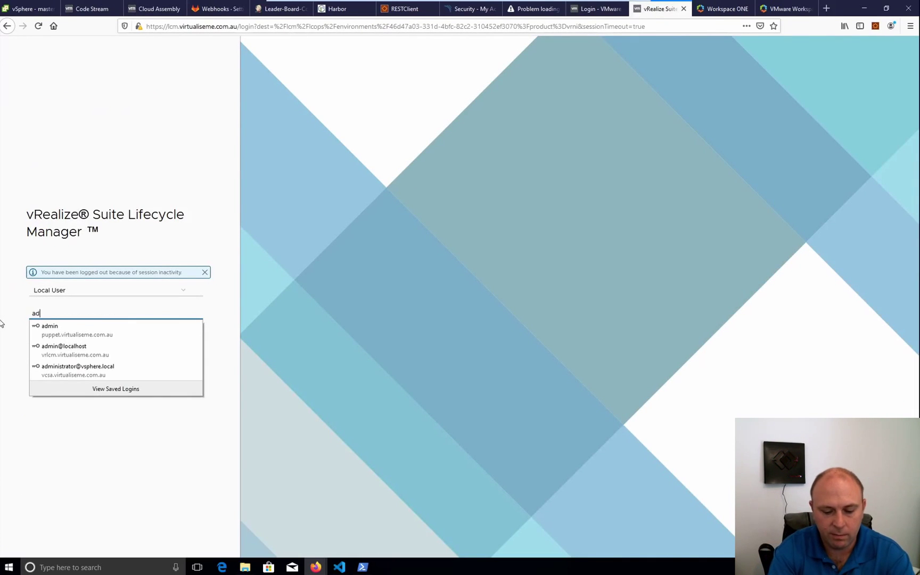
type("min@loc")
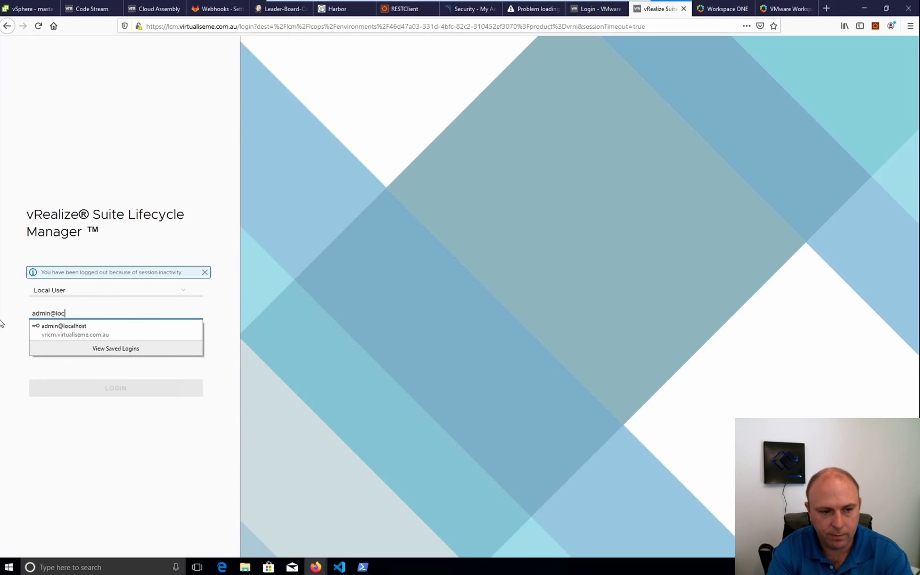
type("al")
key("Tab")
type("•••••")
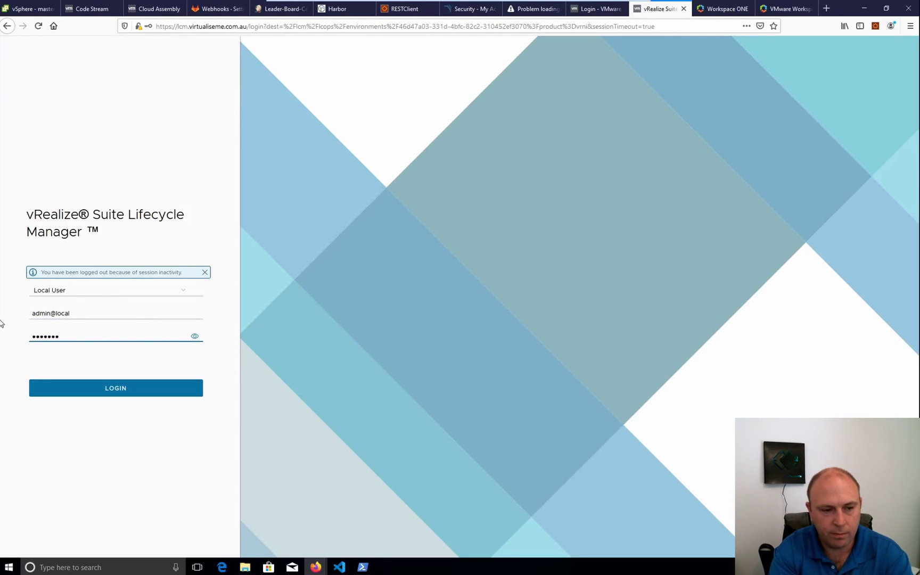
key("Return")
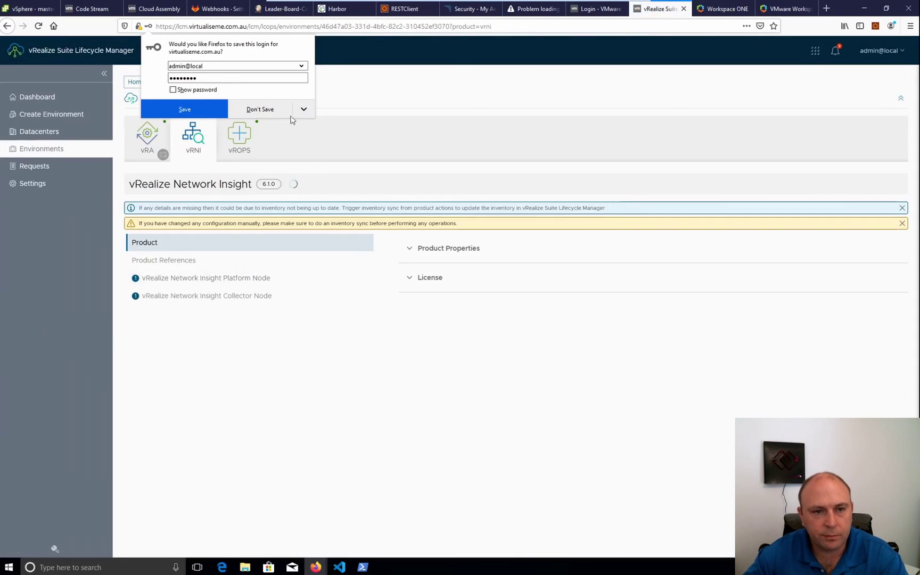
left_click(261, 109)
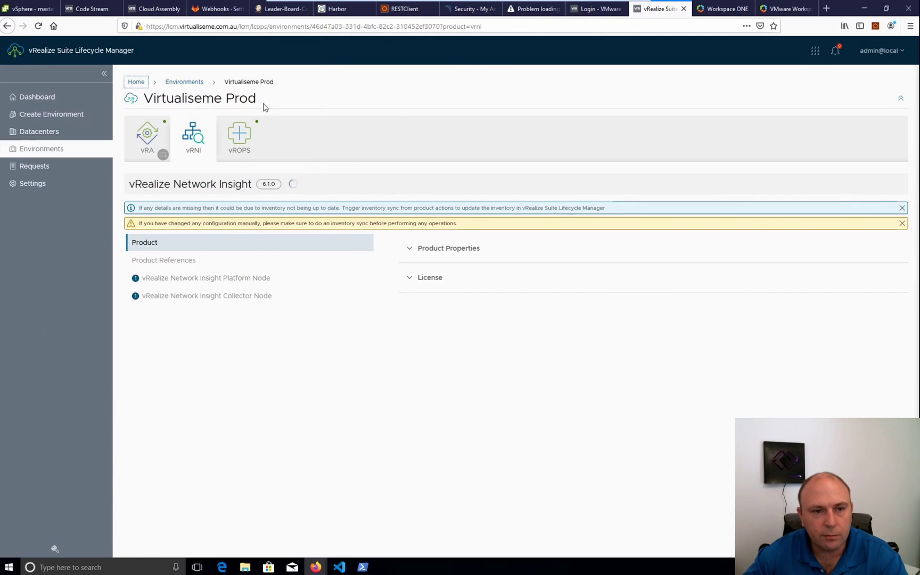
left_click(184, 83)
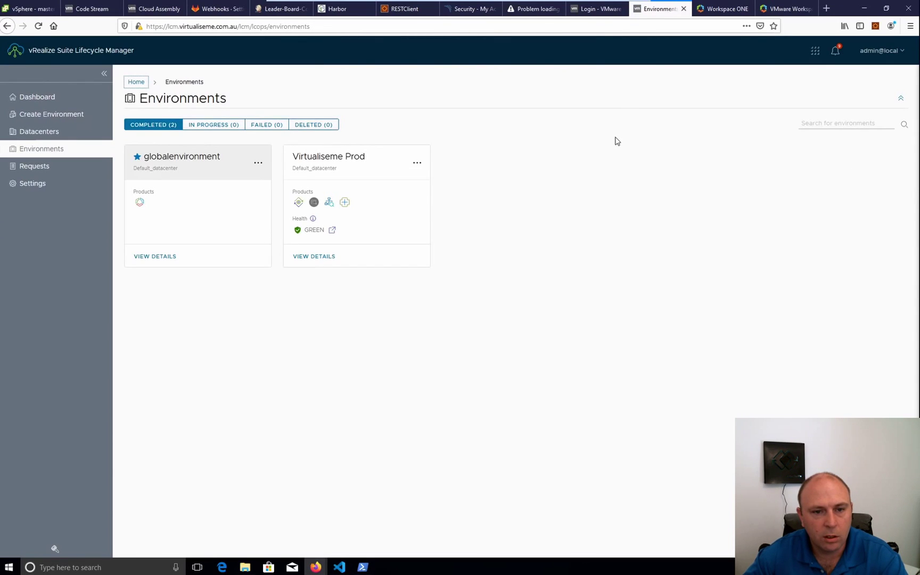
Review Virtualiseme Prod's vRA and vRASSC SaltStack Config details, then return to the Cloud Services Console
left_click(322, 158)
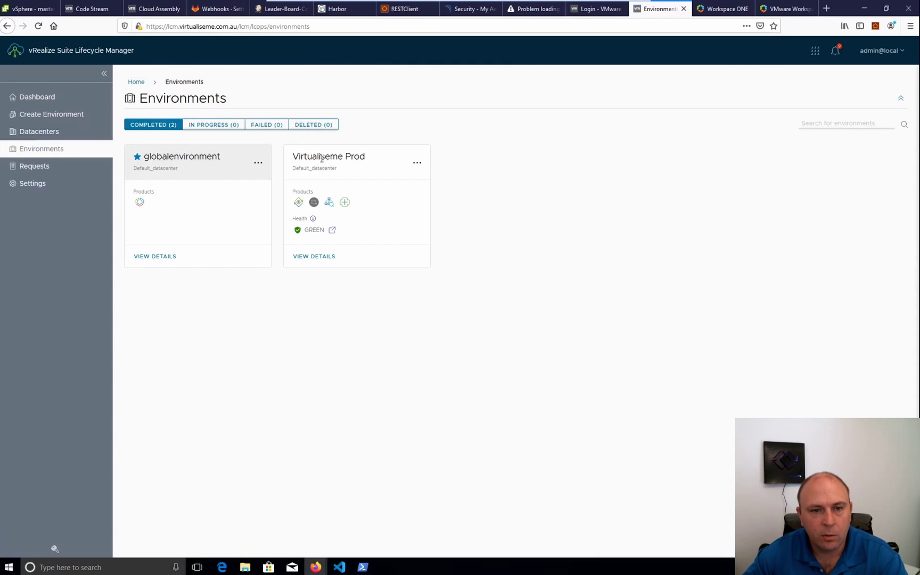
left_click(316, 262)
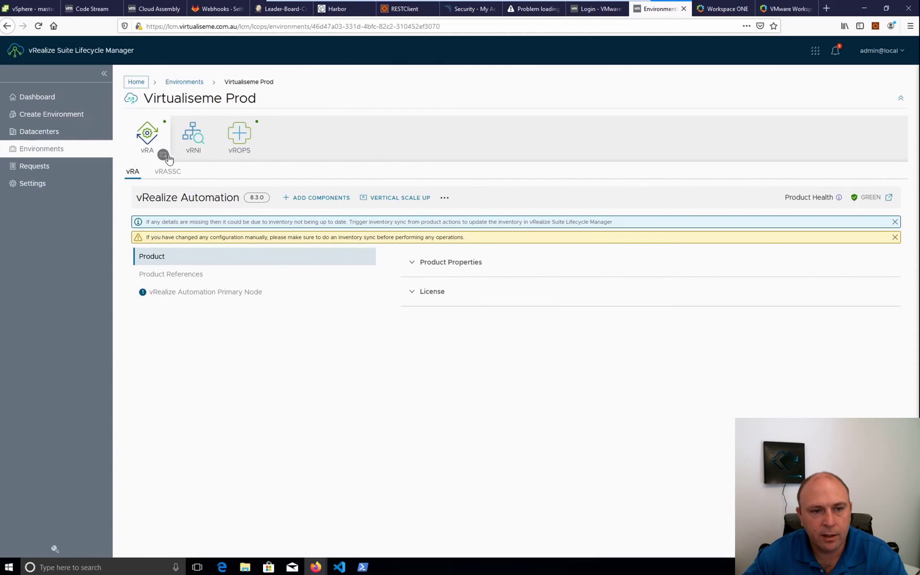
left_click(167, 171)
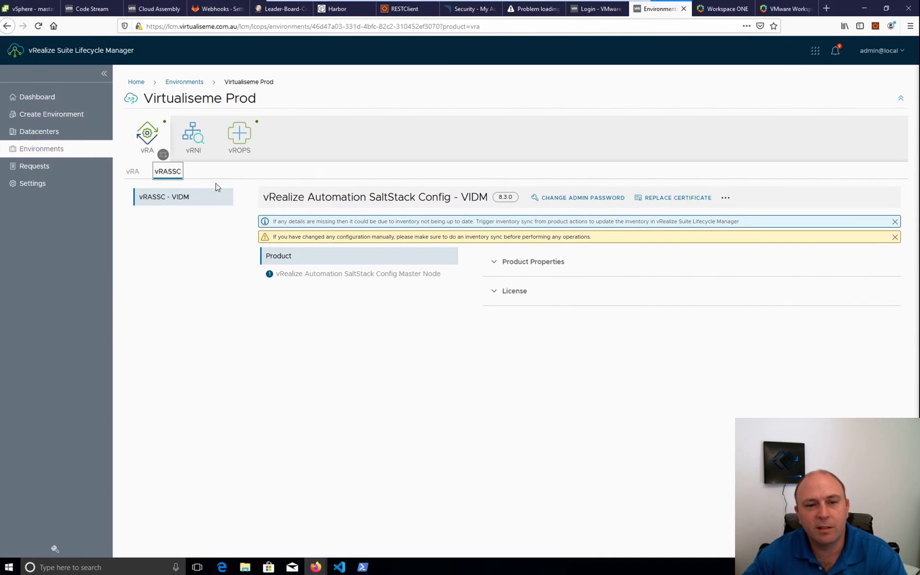
left_click_drag(453, 197, 314, 198)
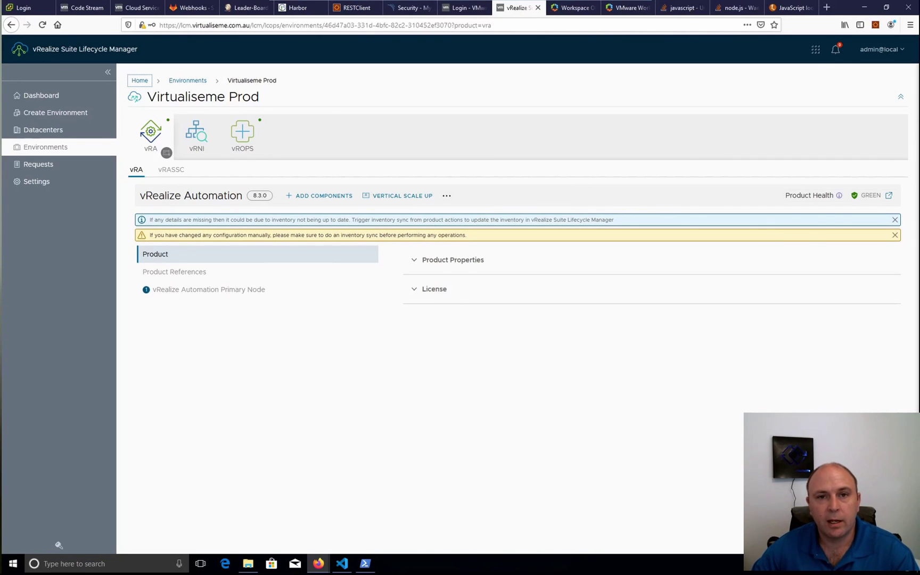
left_click(135, 8)
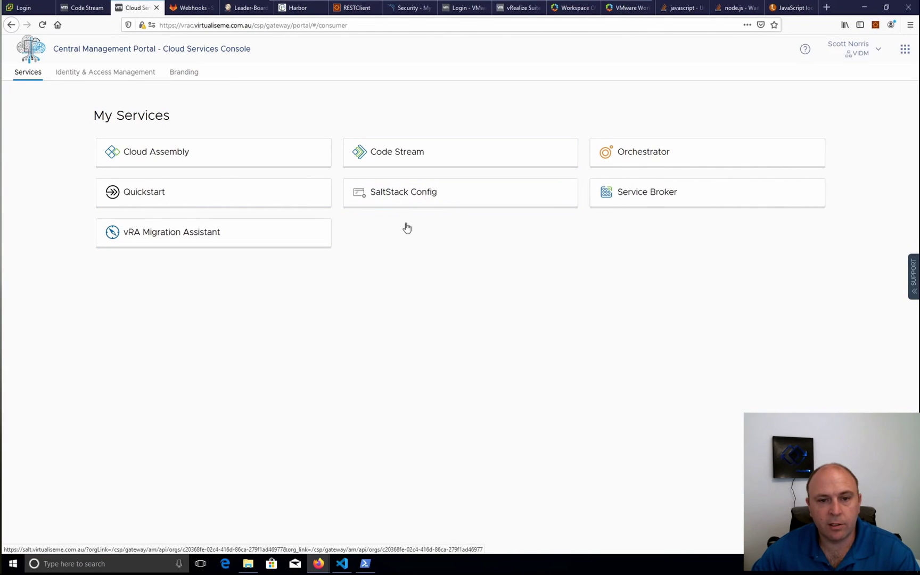
Launch SaltStack Config, sign in as root without saving the login, and view its Dashboard
left_click(389, 194)
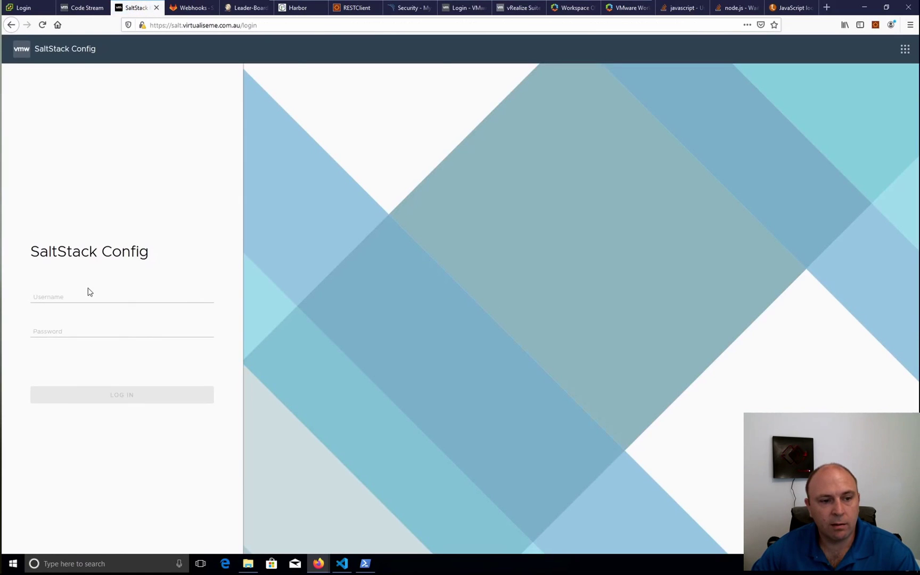
left_click(72, 293)
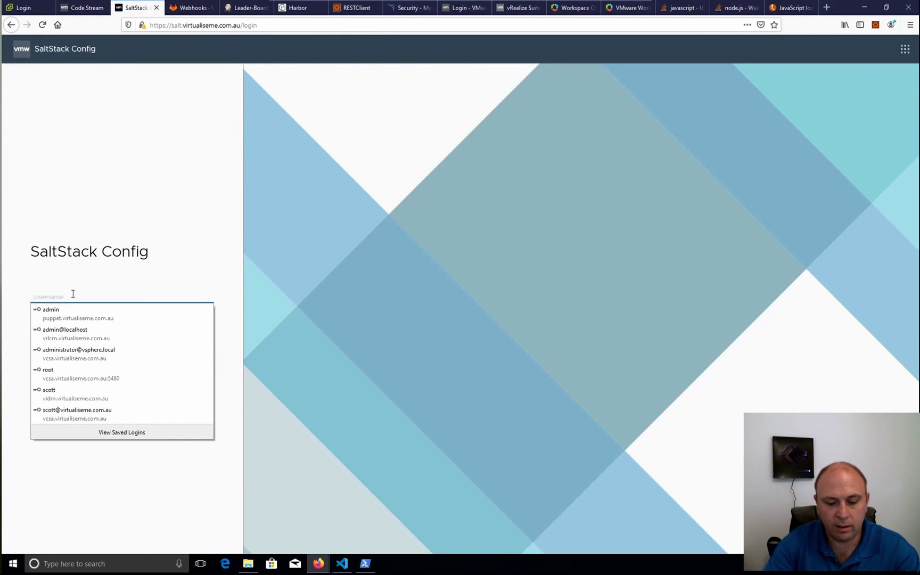
type("root")
key("Tab")
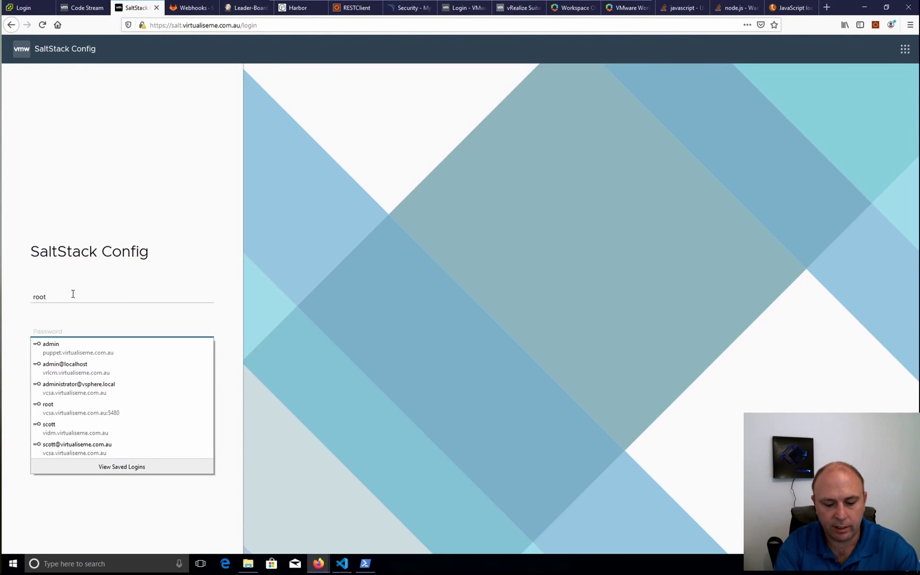
type("*")
key("BackSpace")
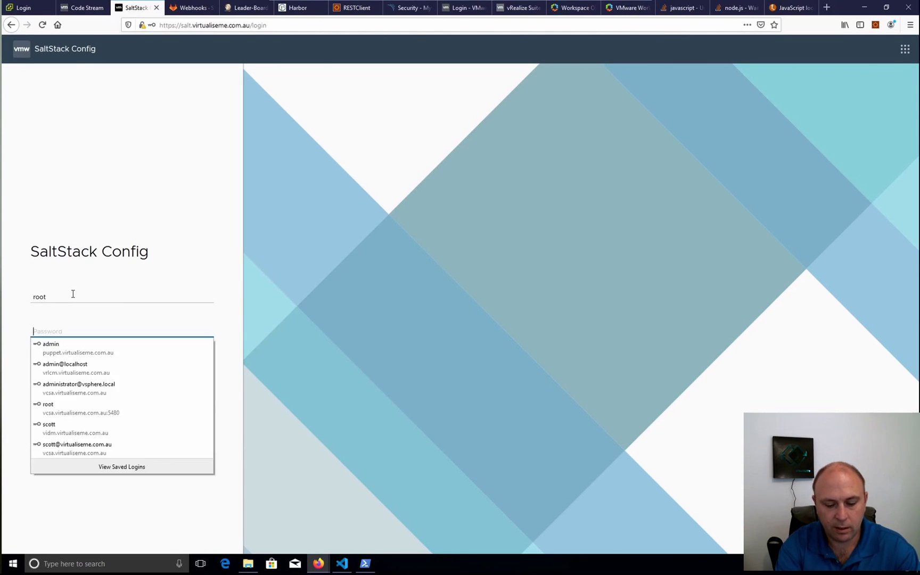
type("********")
key("Return")
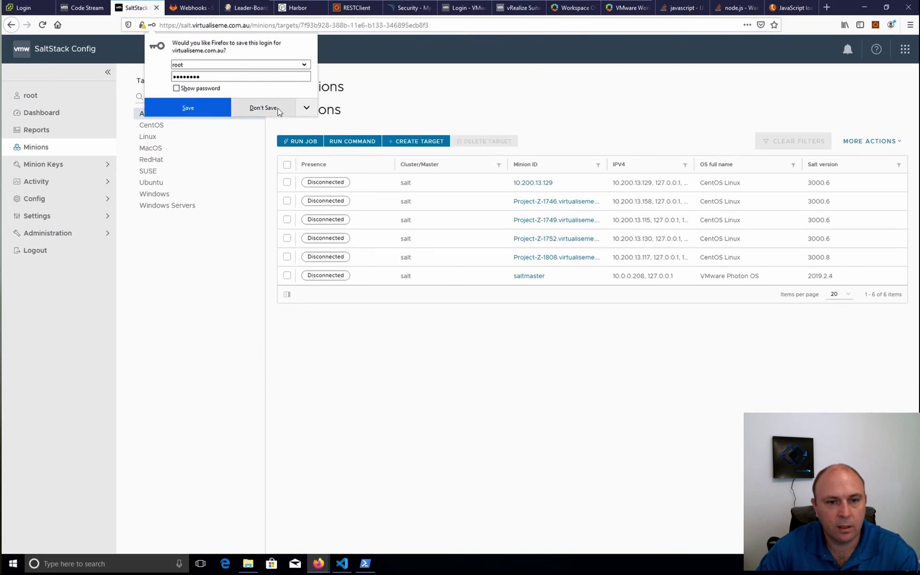
left_click(261, 107)
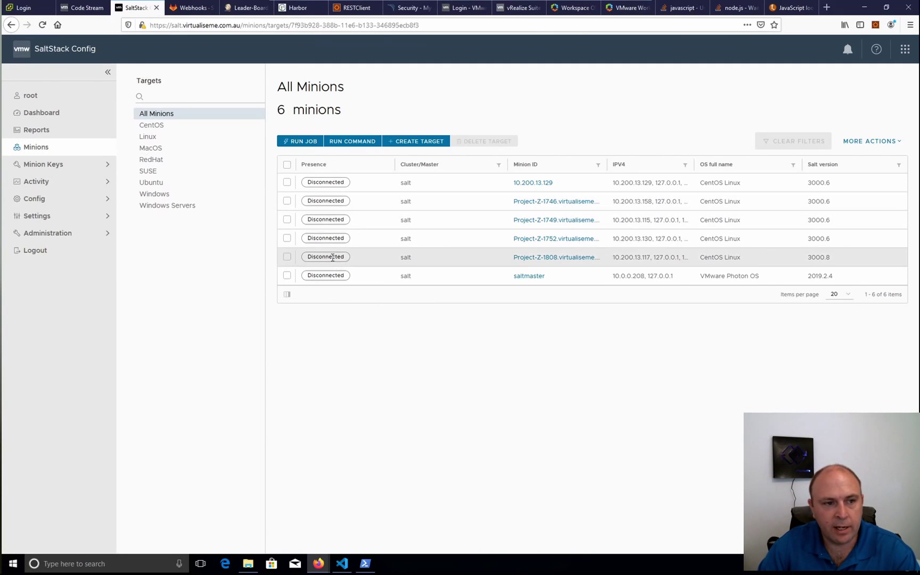
left_click(35, 116)
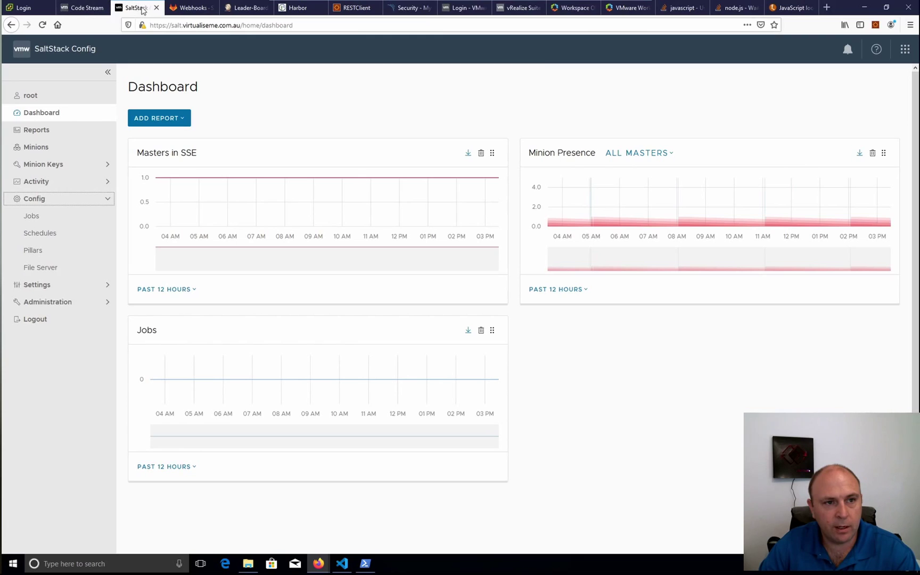
Go through the Cloud Services Console to Cloud Assembly's Deployments list showing Weather vSphere and Demo
left_click(906, 49)
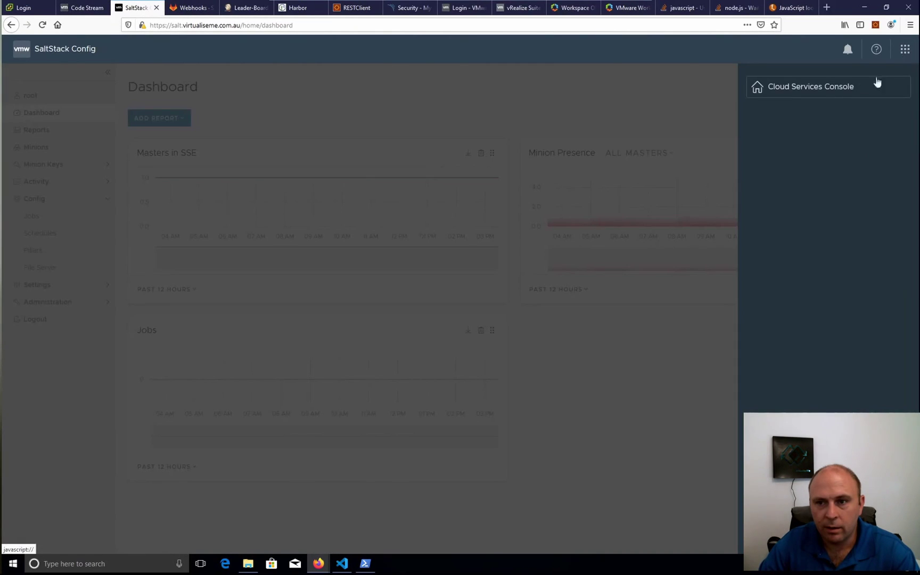
left_click(495, 322)
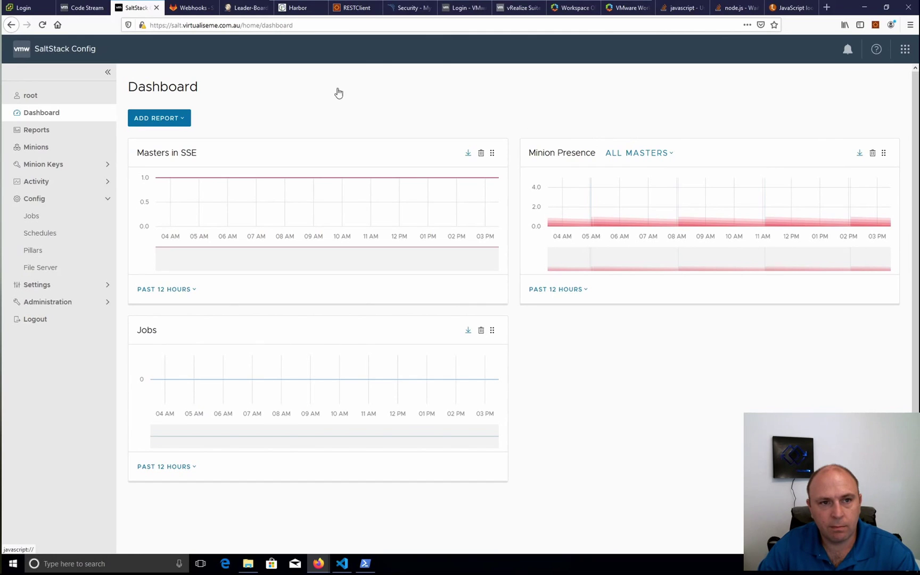
key("Return")
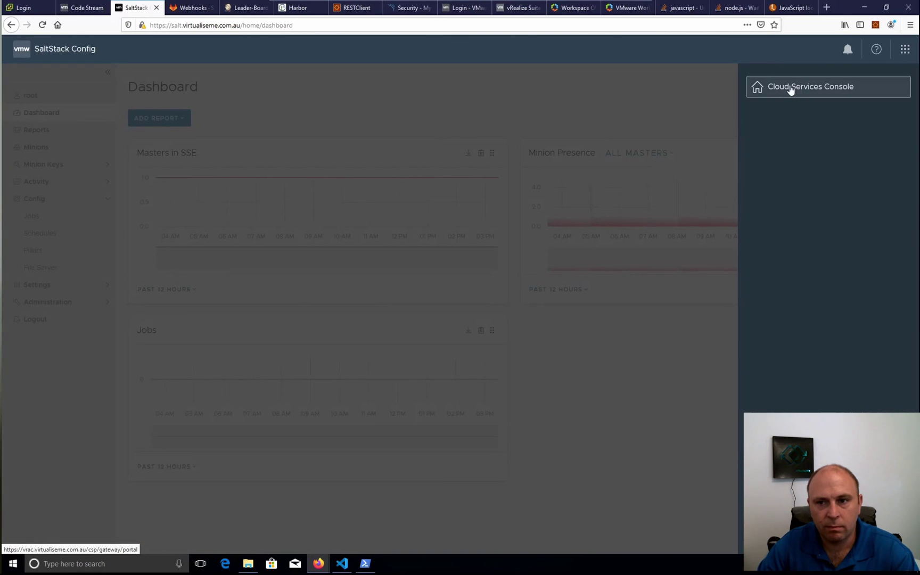
left_click(660, 91)
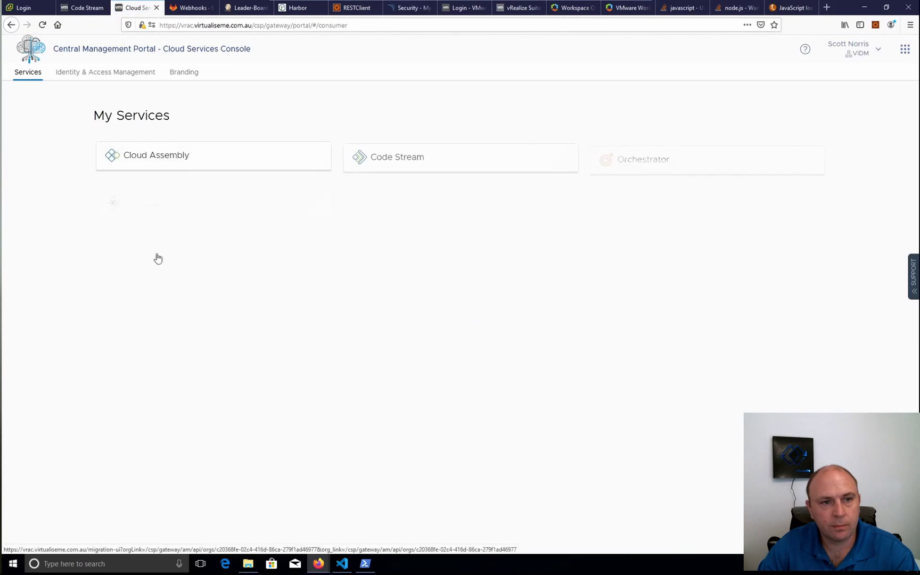
left_click(169, 149)
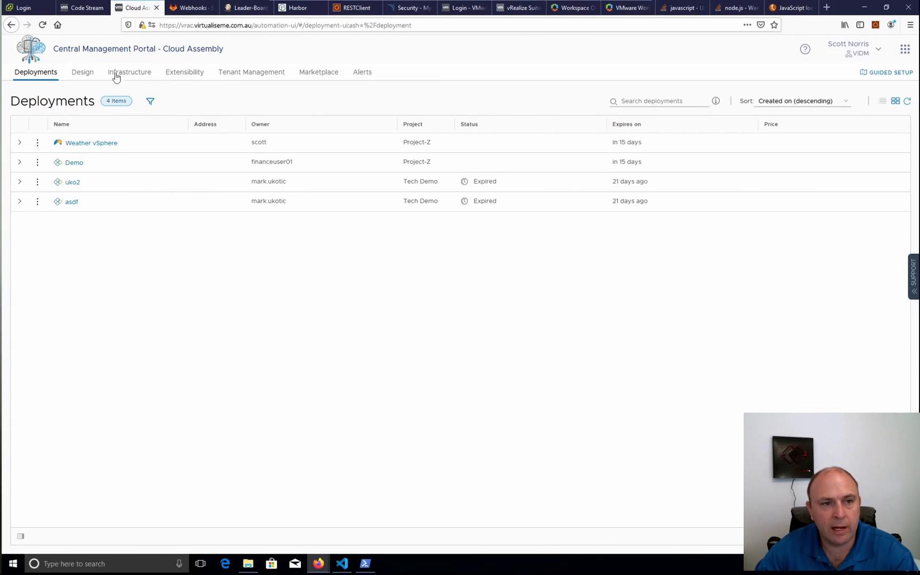
Inspect the SaltStackConfiguration property group's master address and fingerprint without saving, then open Infrastructure
left_click(85, 74)
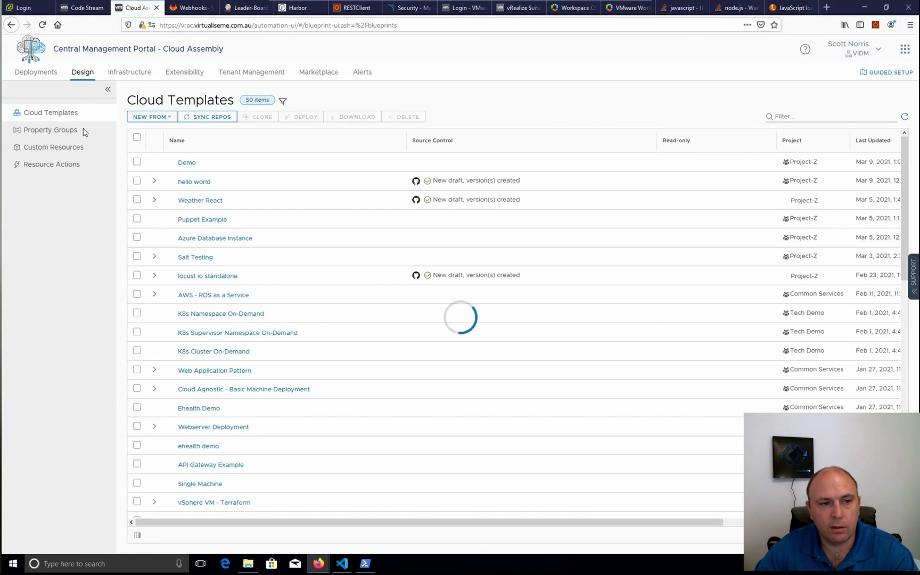
left_click(35, 132)
left_click(169, 158)
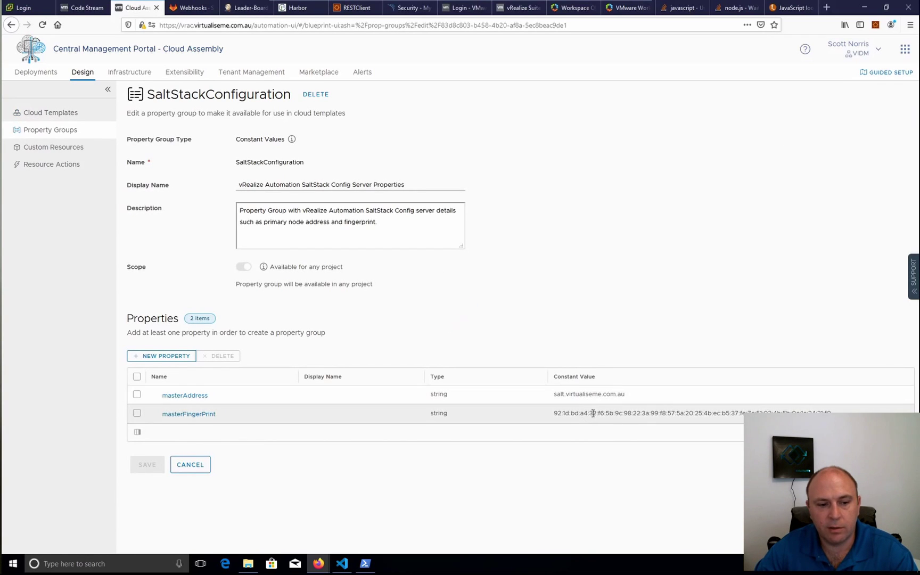
left_click(193, 466)
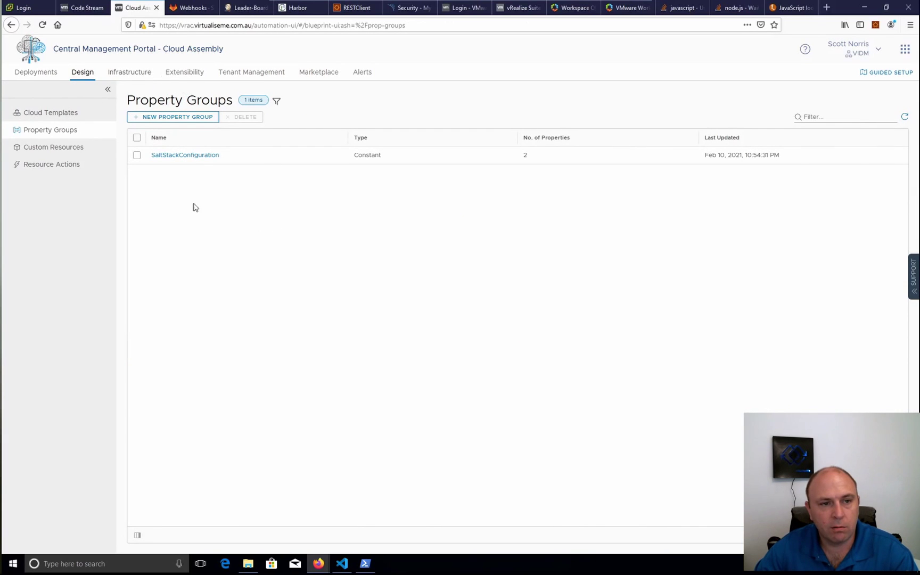
left_click(117, 71)
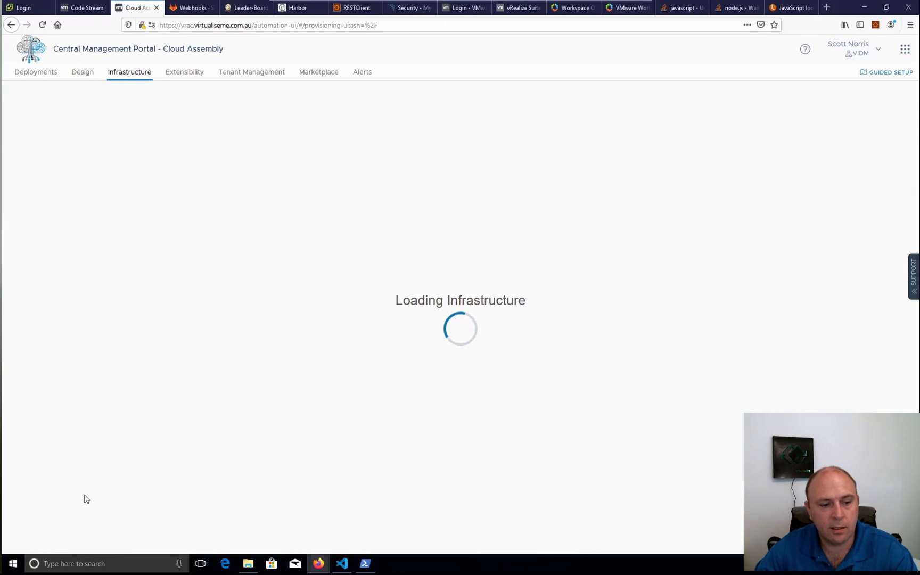
Review the 11 integrations, including the vssc_VIDM SaltStack one, then return to Design's Property Groups list
scroll(59, 516, "down", 2)
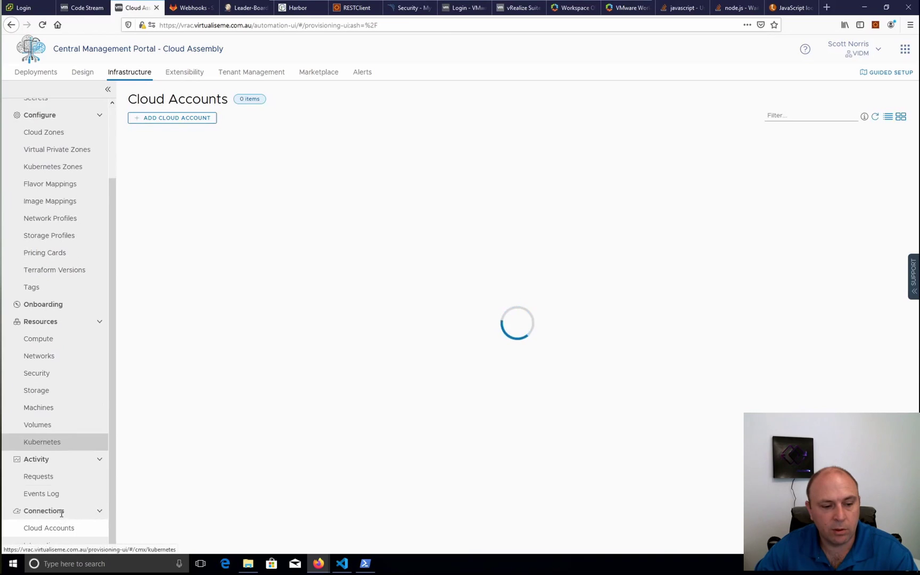
left_click(42, 545)
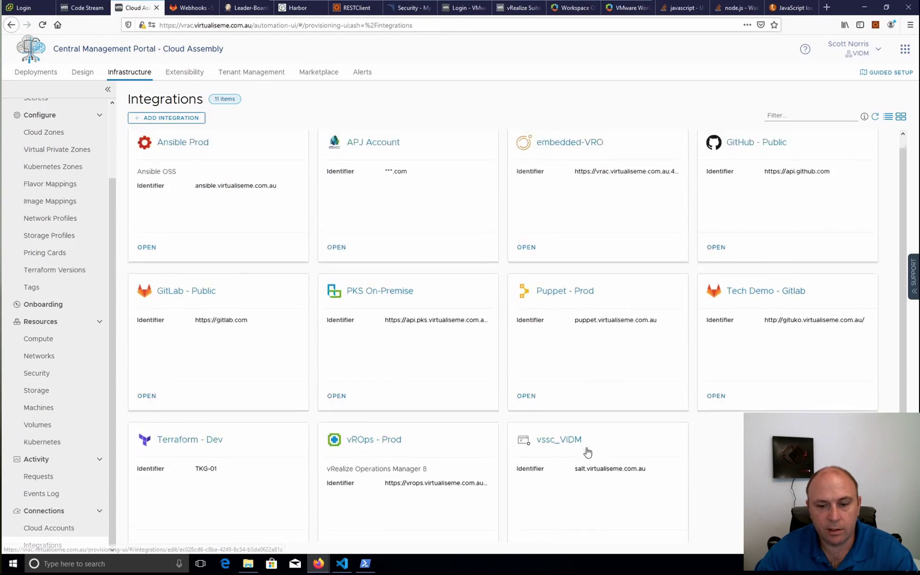
scroll(584, 450, "down", 1)
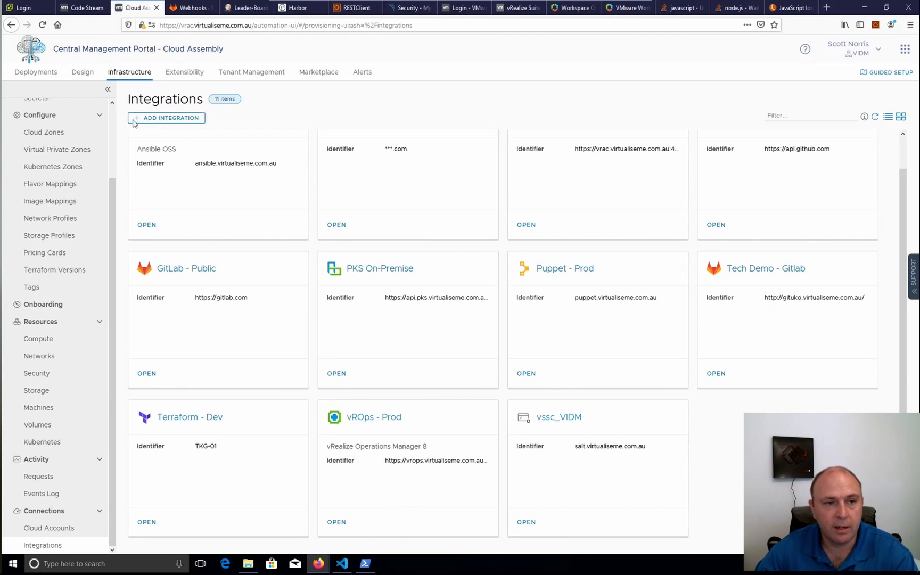
left_click(83, 76)
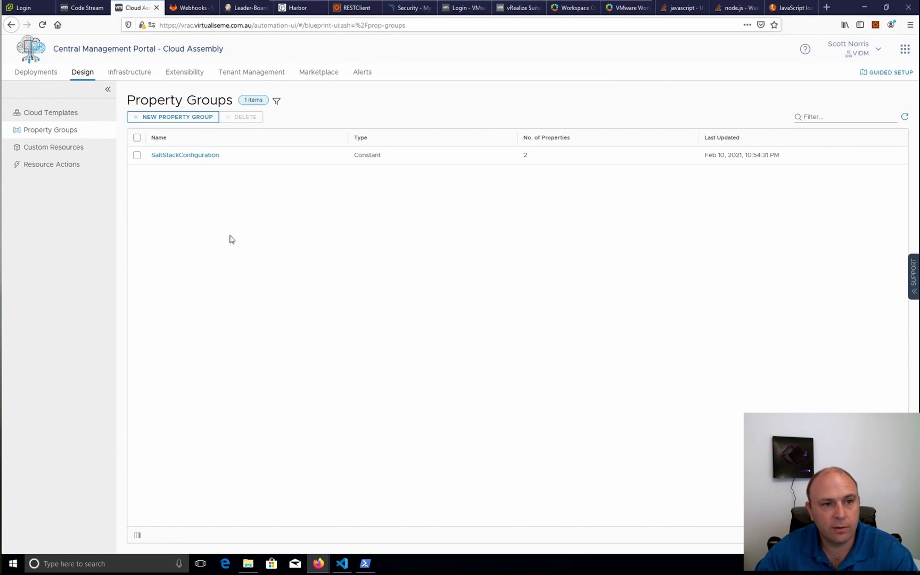
Open the Salt Testing cloud template and select Cloud_Machine_1 to show its code
left_click(59, 113)
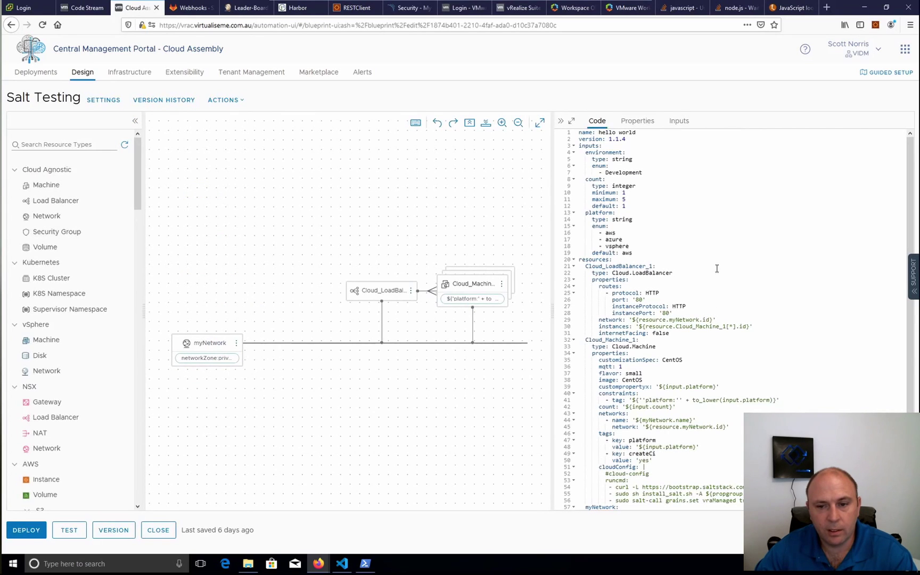
left_click(457, 288)
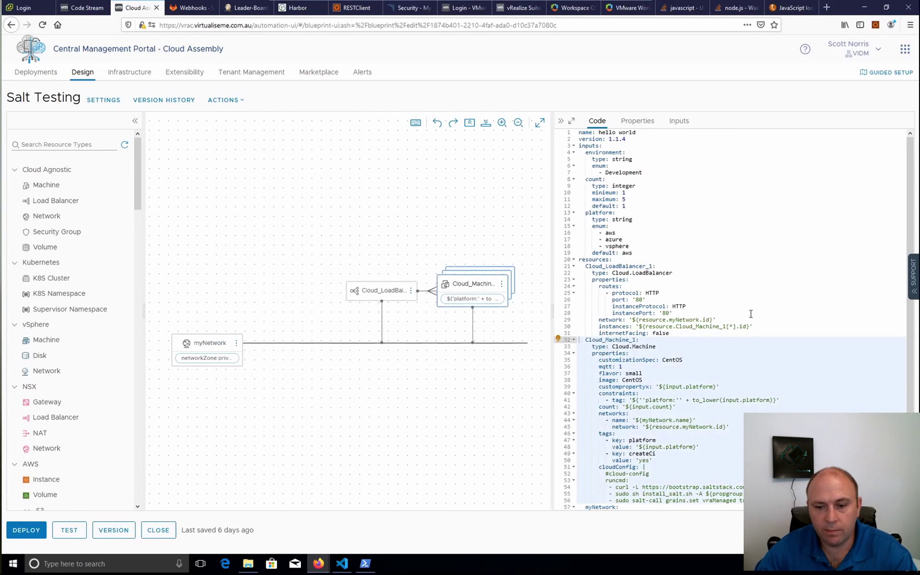
scroll(751, 314, "down", 2)
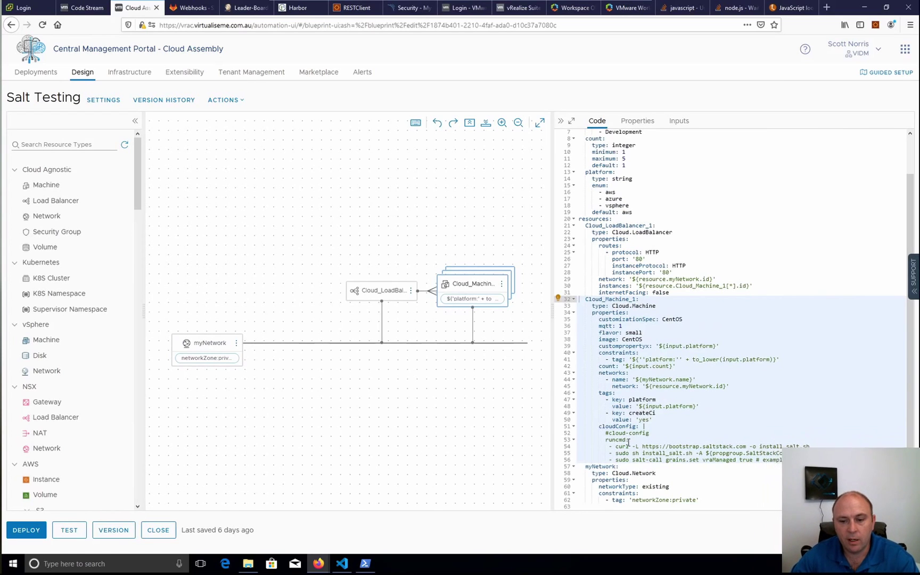
Highlight the Salt bootstrap curl command, the masterAddress reference and the salt-call grains line in cloudConfig
left_click_drag(810, 447, 640, 447)
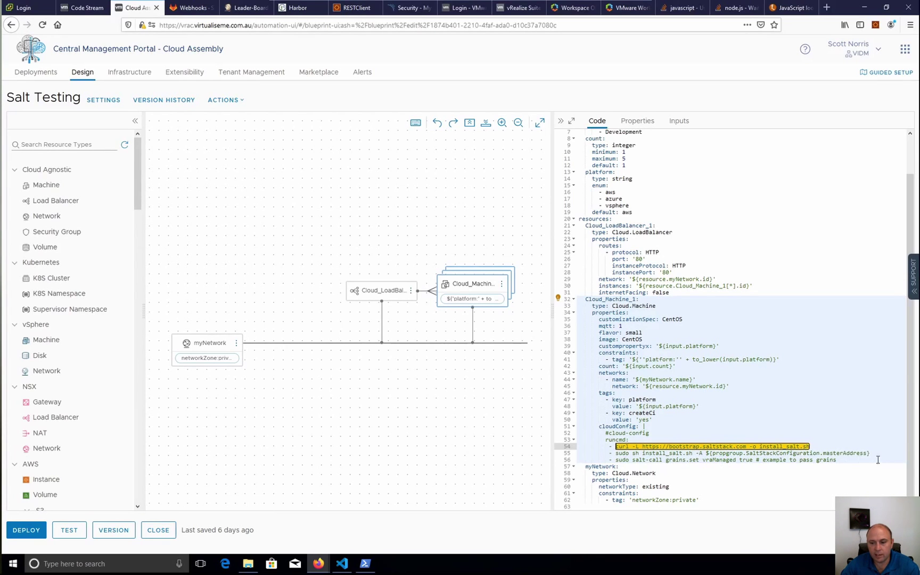
left_click_drag(870, 453, 706, 453)
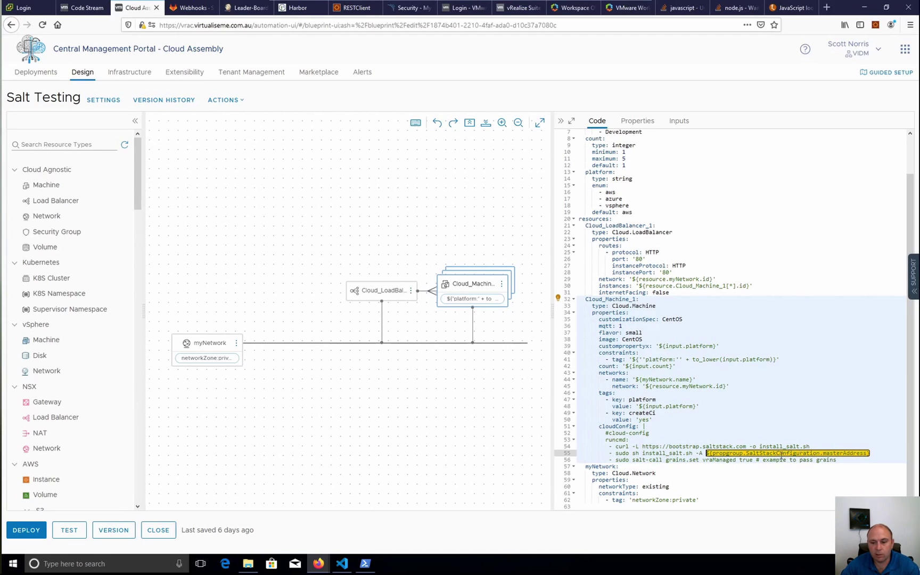
left_click(734, 460)
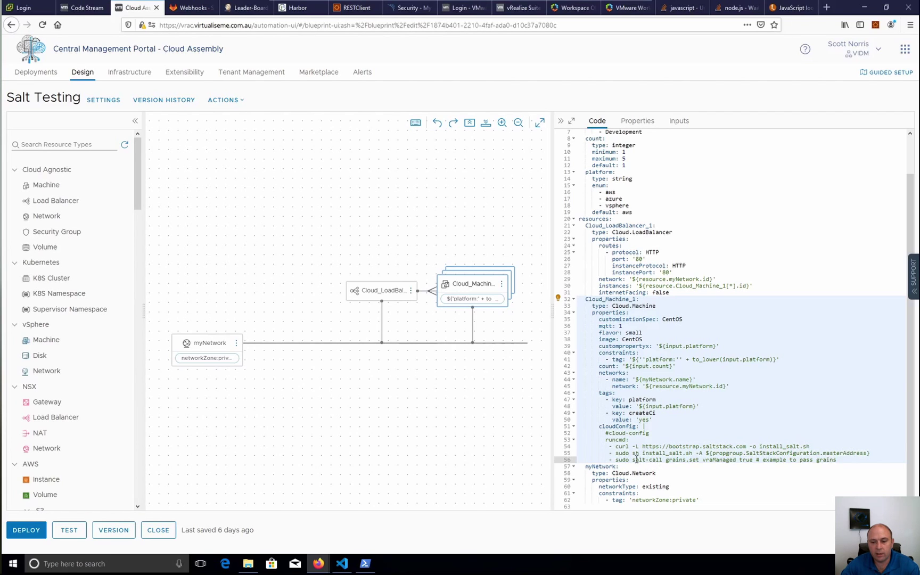
left_click_drag(636, 460, 732, 462)
left_click(730, 461)
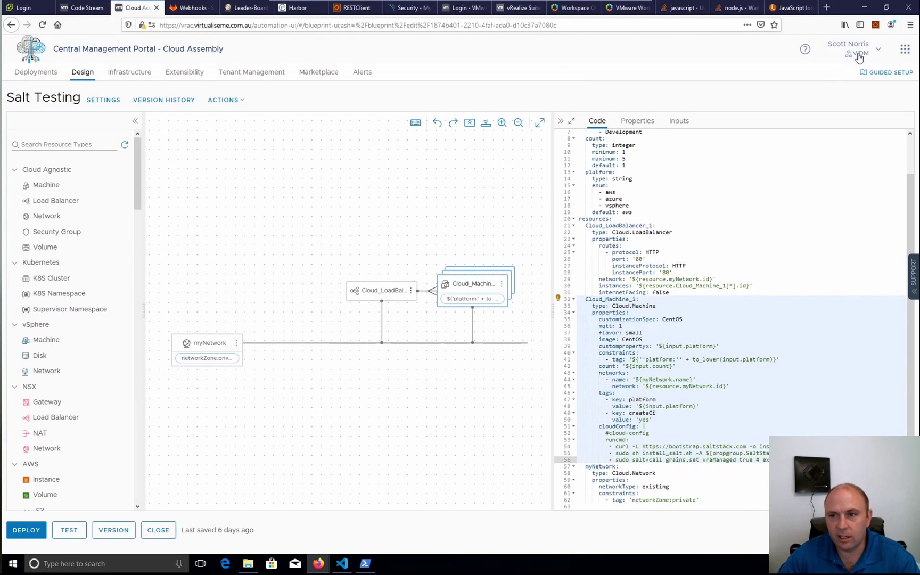
Switch from Cloud Assembly to Service Broker via the My Services apps grid
left_click(904, 49)
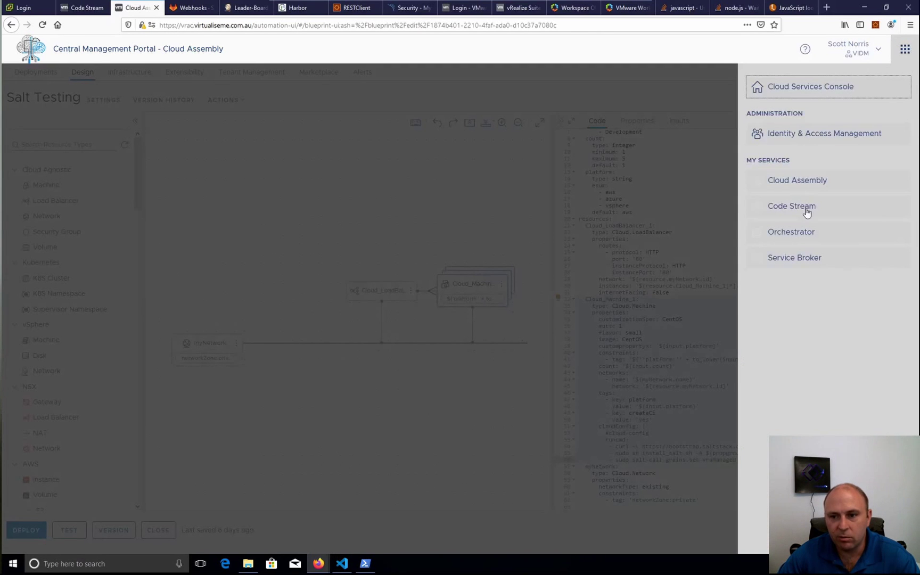
left_click(810, 260)
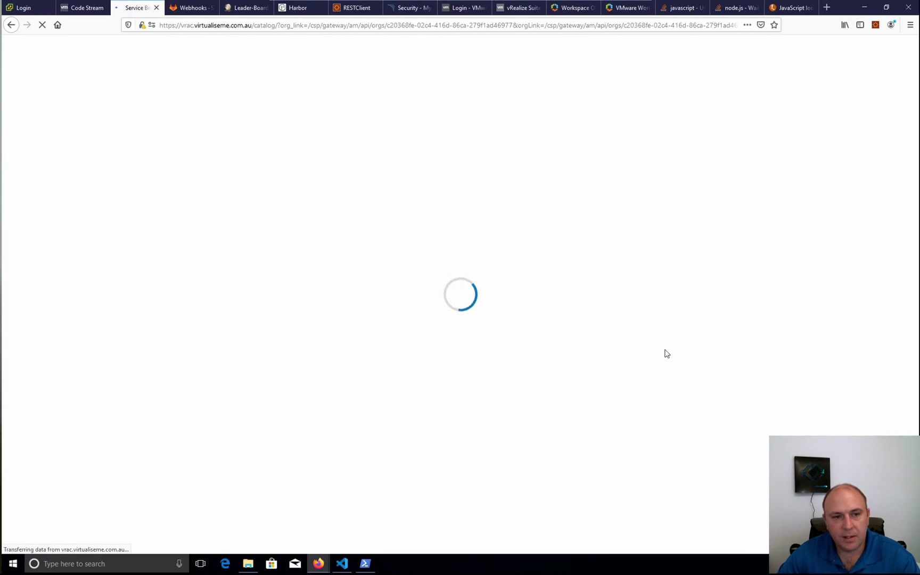